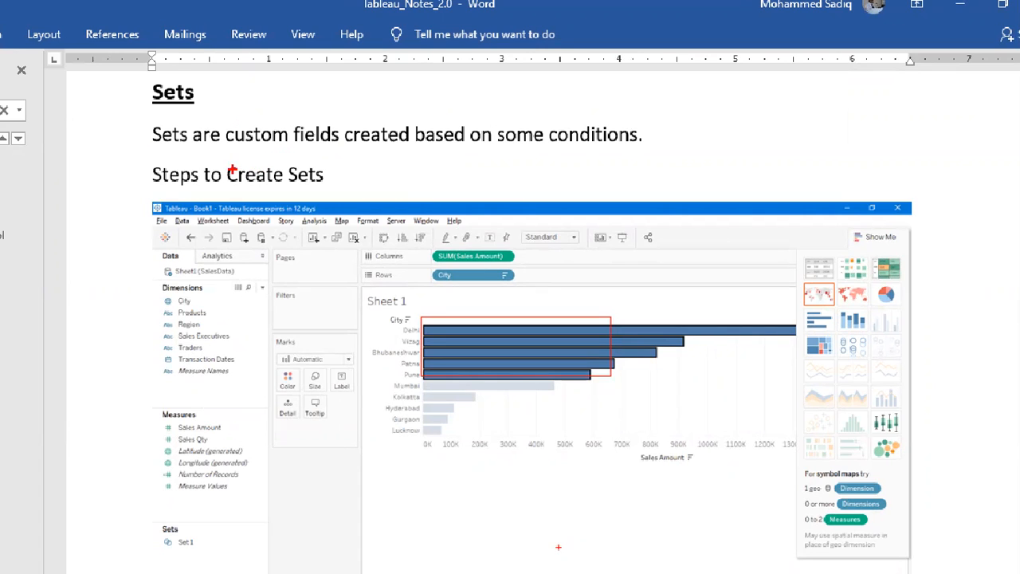
drag(483, 148, 592, 150)
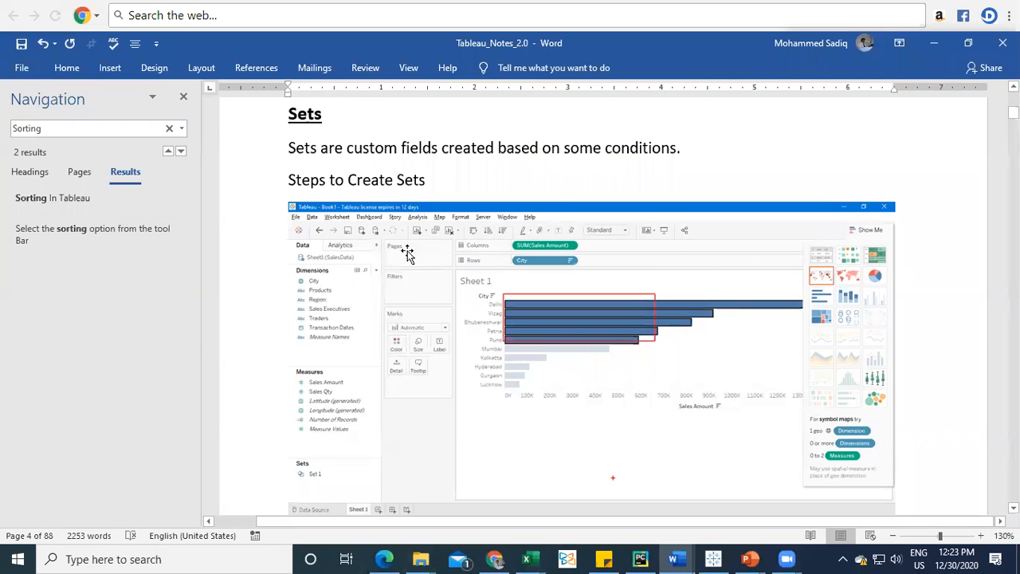
Search Windows for "tab" and launch Tableau Public 2020.4.
click(126, 558)
text(tab)
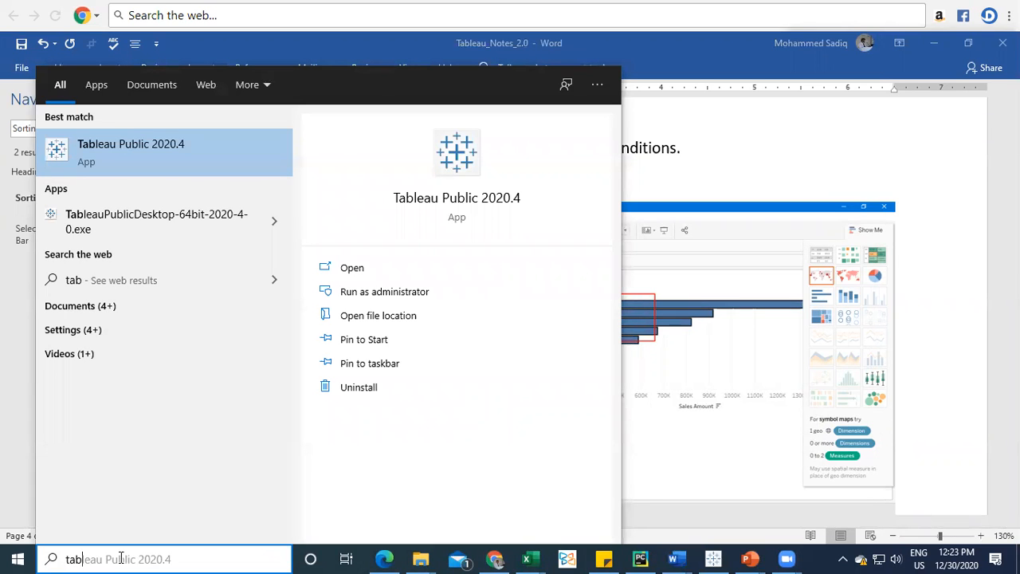
key(Escape)
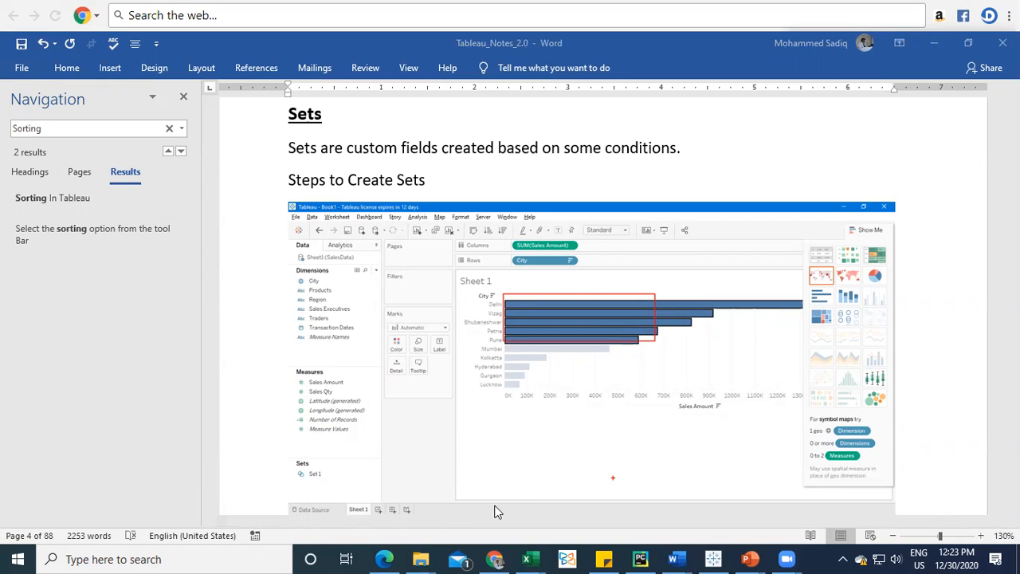
click(419, 557)
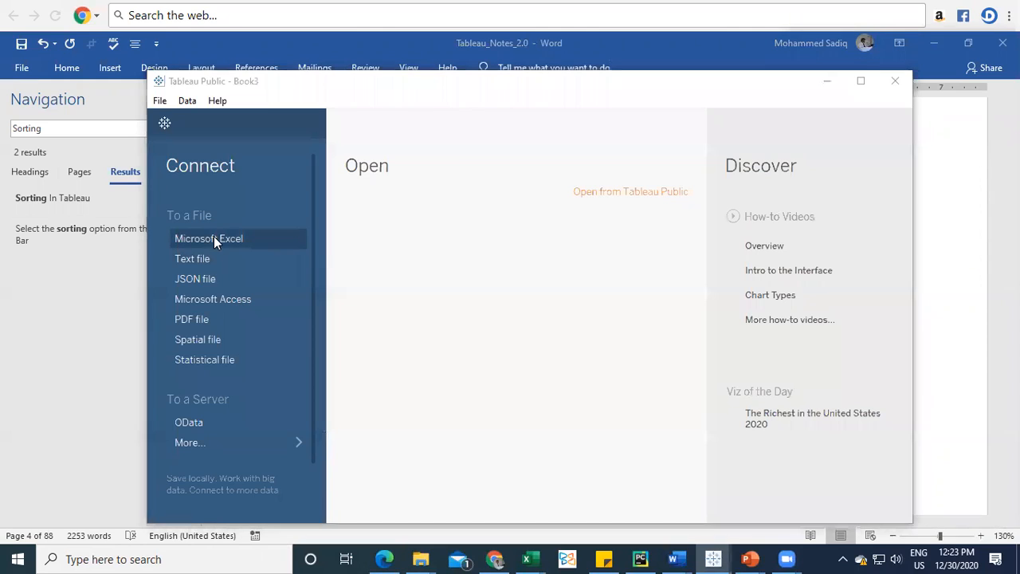
Connect to the Sample - Superstore Excel workbook in the Datasources folder and maximize the Tableau window.
click(284, 255)
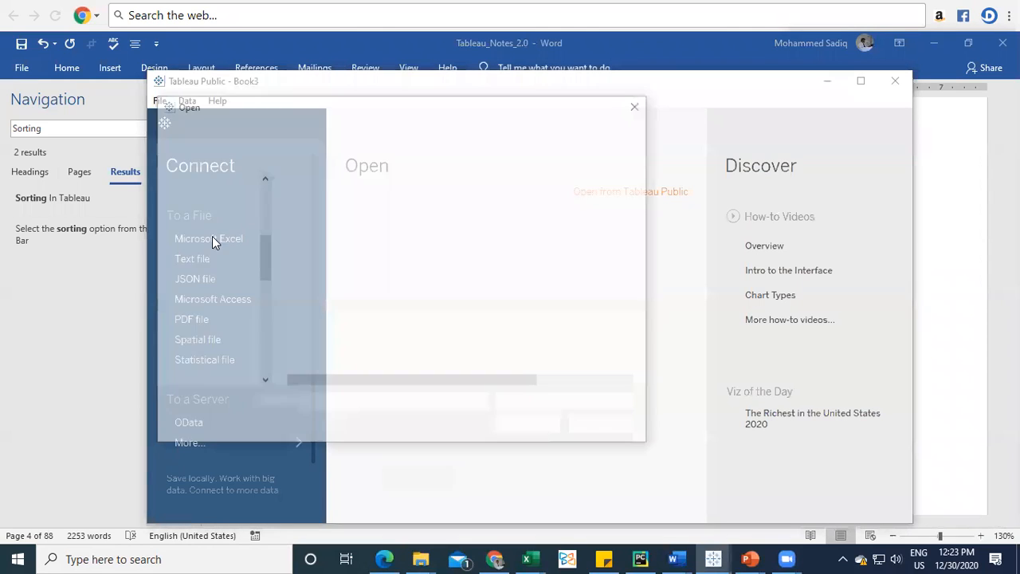
click(327, 233)
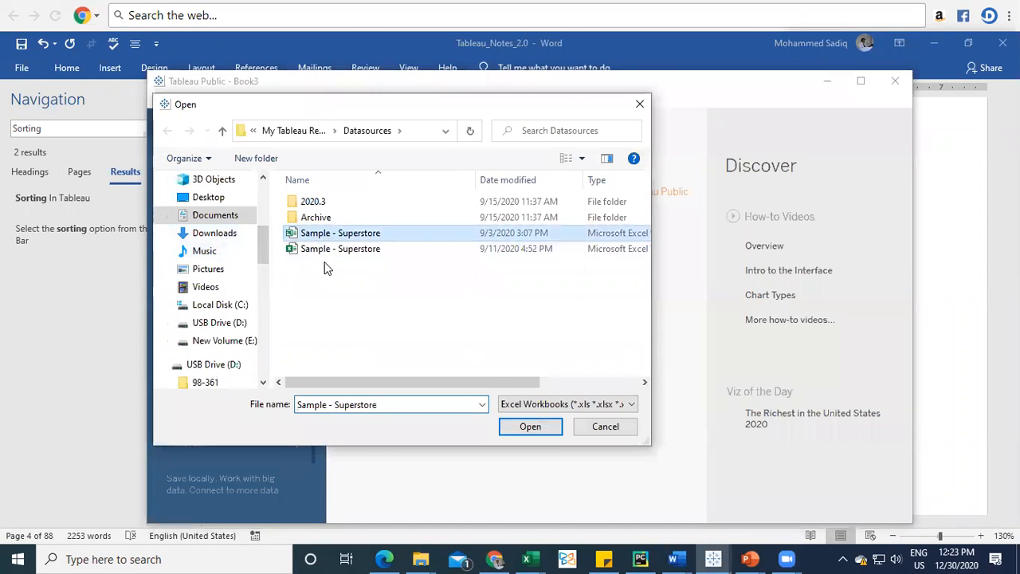
drag(418, 381, 381, 386)
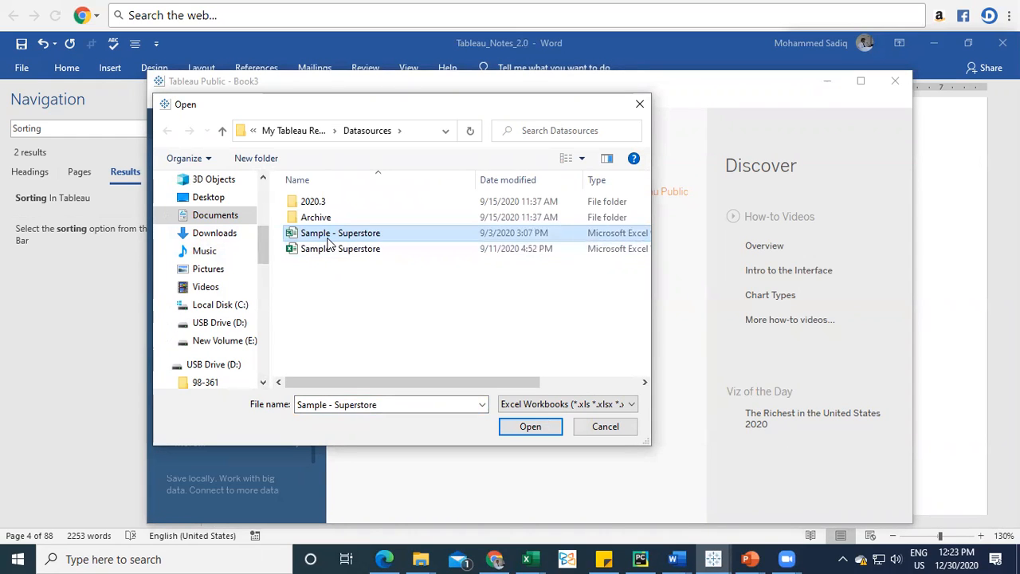
click(532, 427)
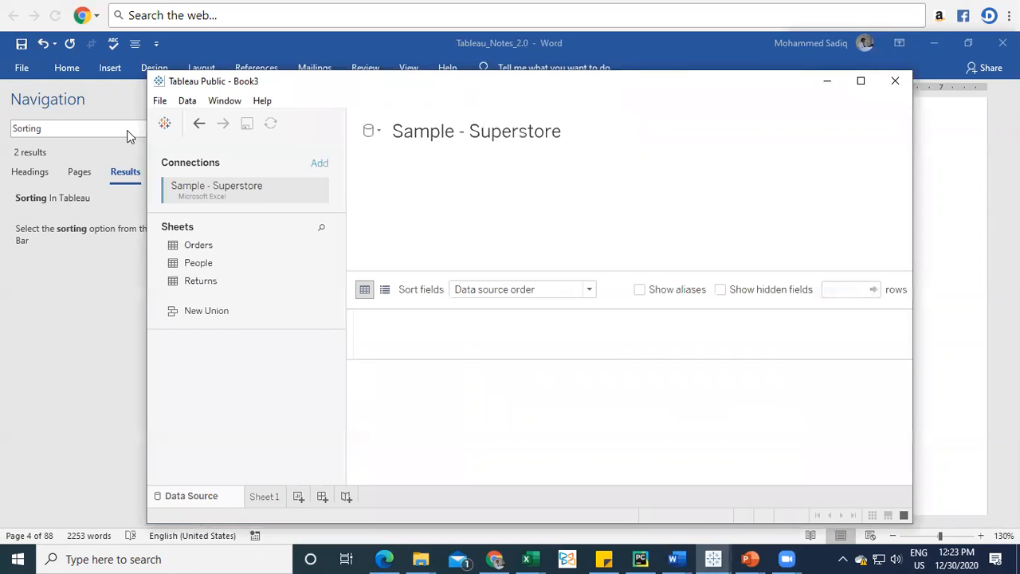
click(861, 81)
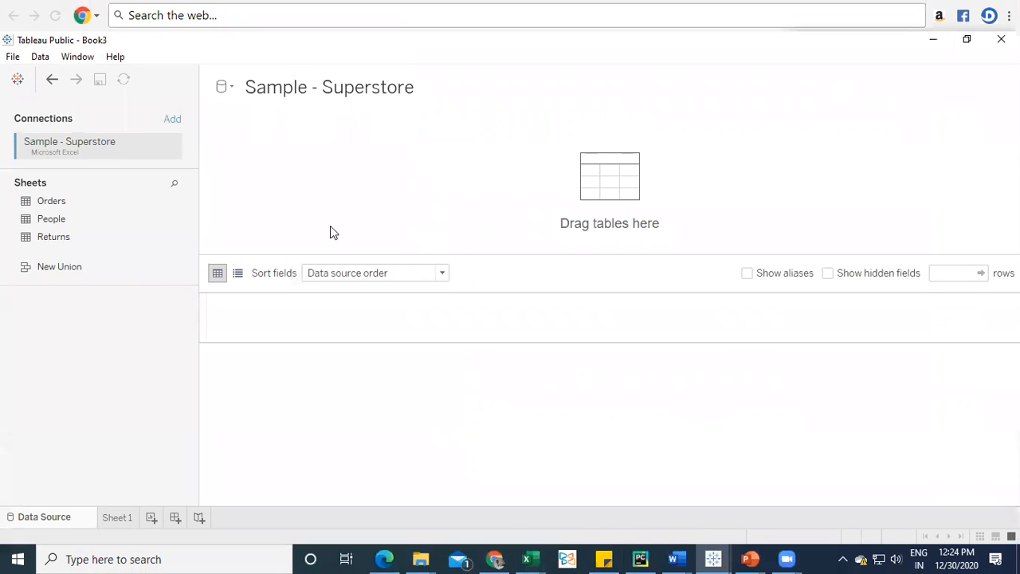
Add the Orders table to the data source canvas and open the Sheet 1 worksheet.
drag(83, 203, 455, 205)
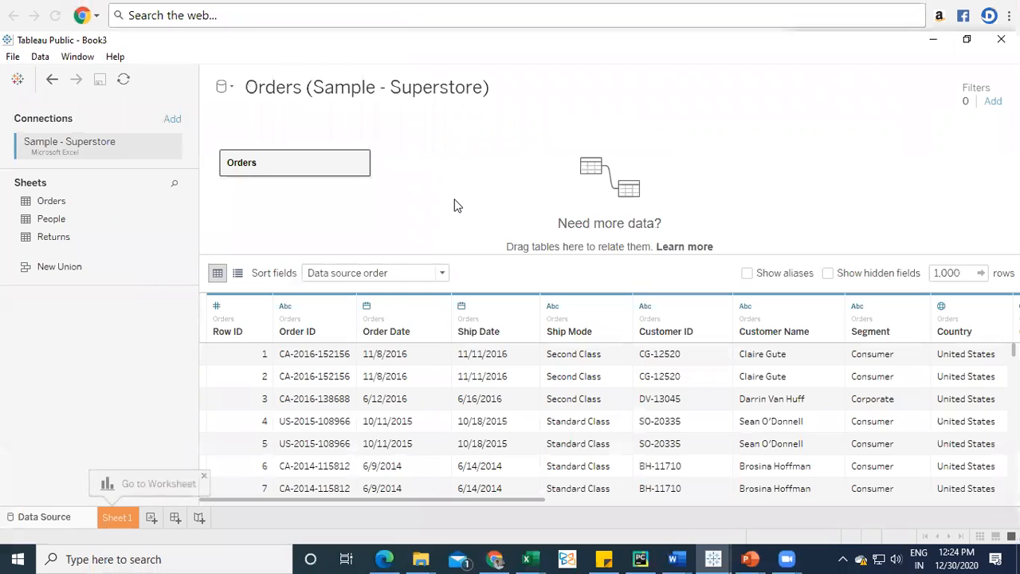
mouse_move(1014, 350)
mouse_down()
mouse_move(1013, 466)
mouse_move(1013, 350)
mouse_up()
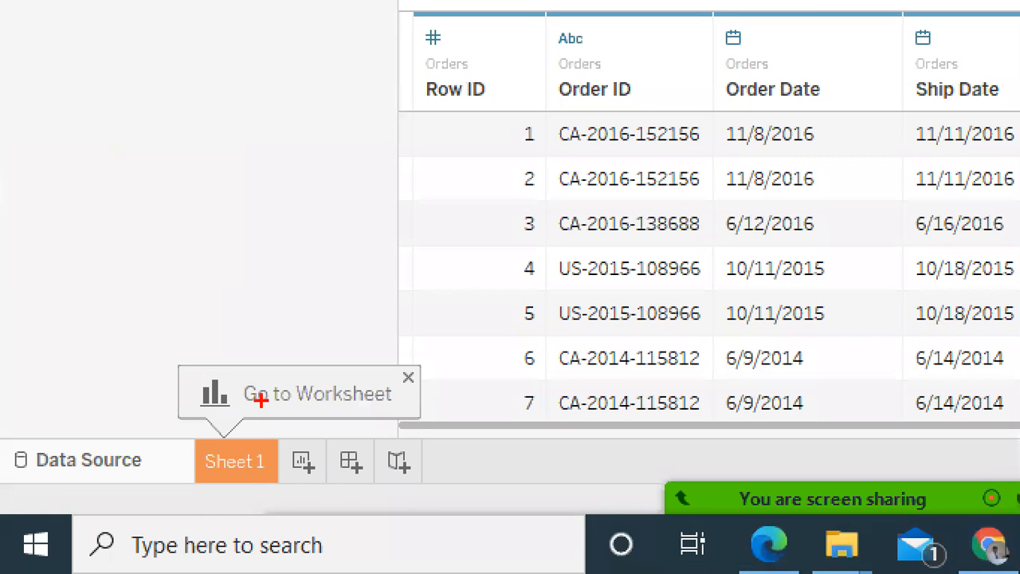
click(261, 400)
drag(261, 395, 315, 289)
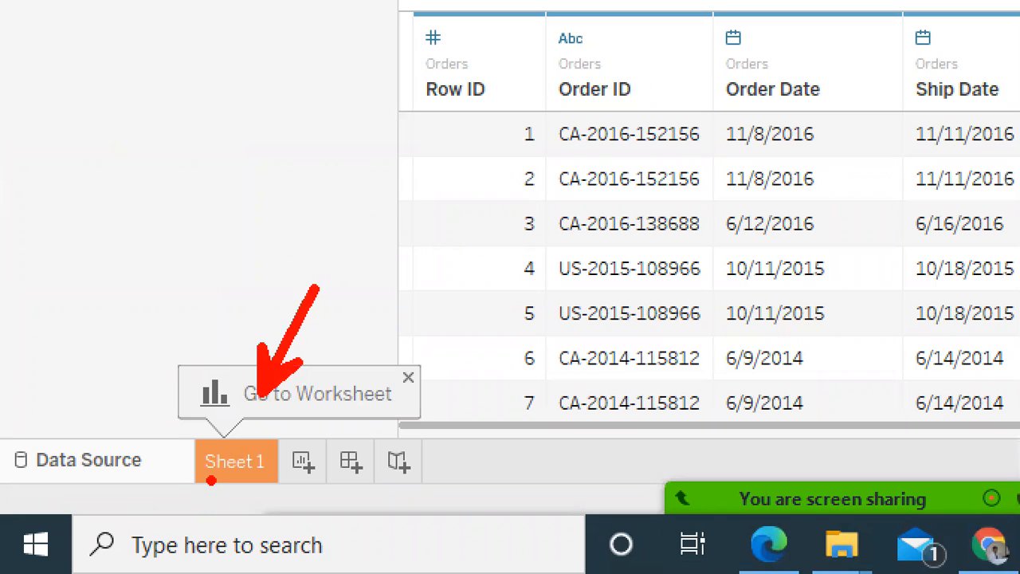
key(Escape)
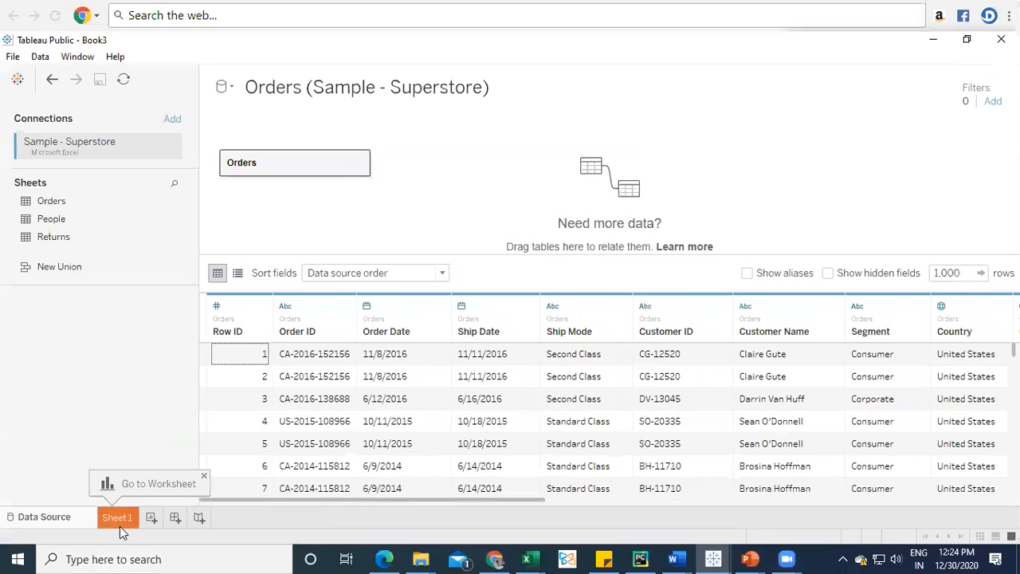
click(117, 518)
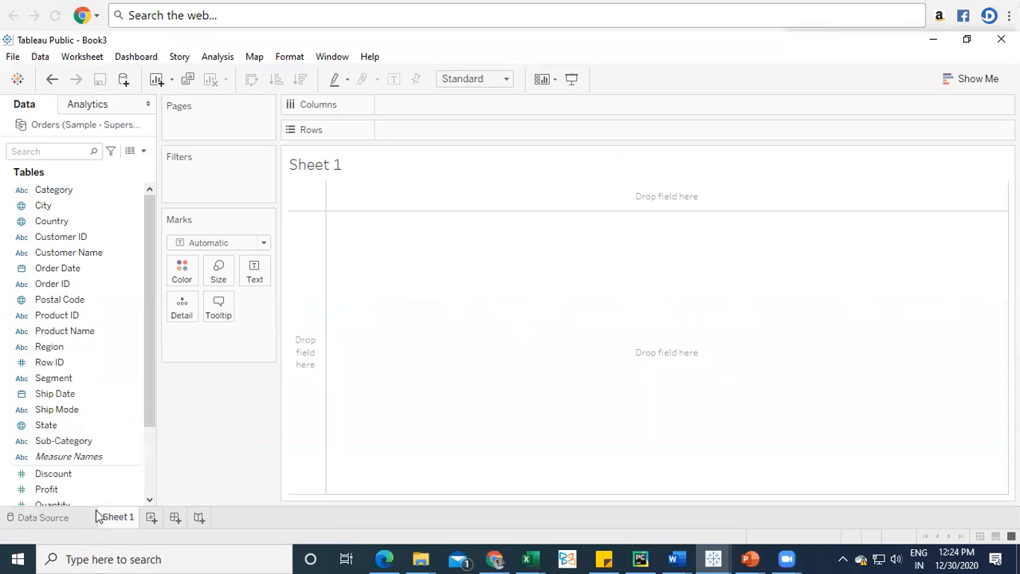
Review the Orders data source preview and the dimensions and measures in the Sheet 1 field list.
mouse_move(145, 222)
mouse_down()
mouse_move(147, 287)
mouse_move(147, 232)
mouse_up()
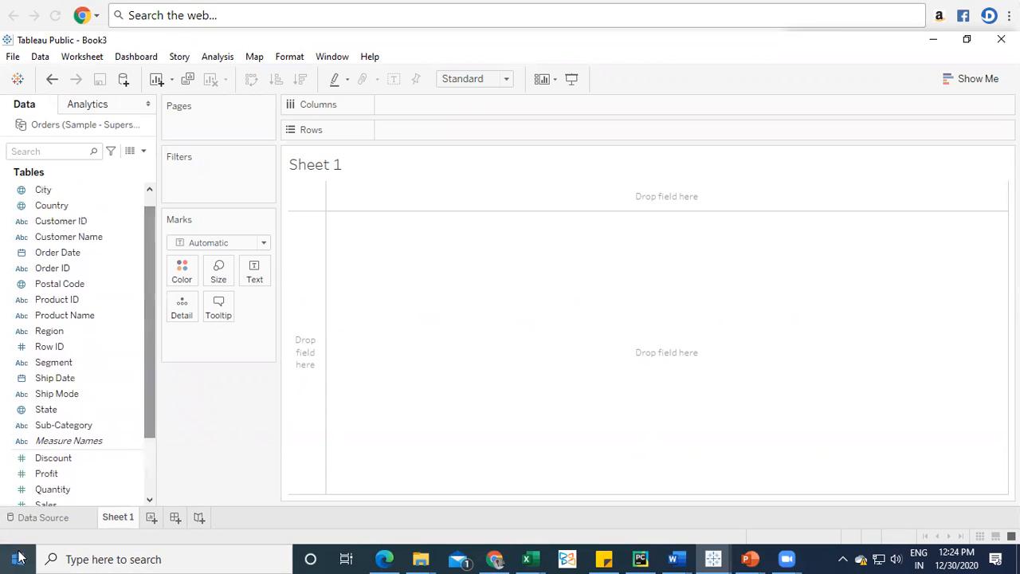
click(43, 518)
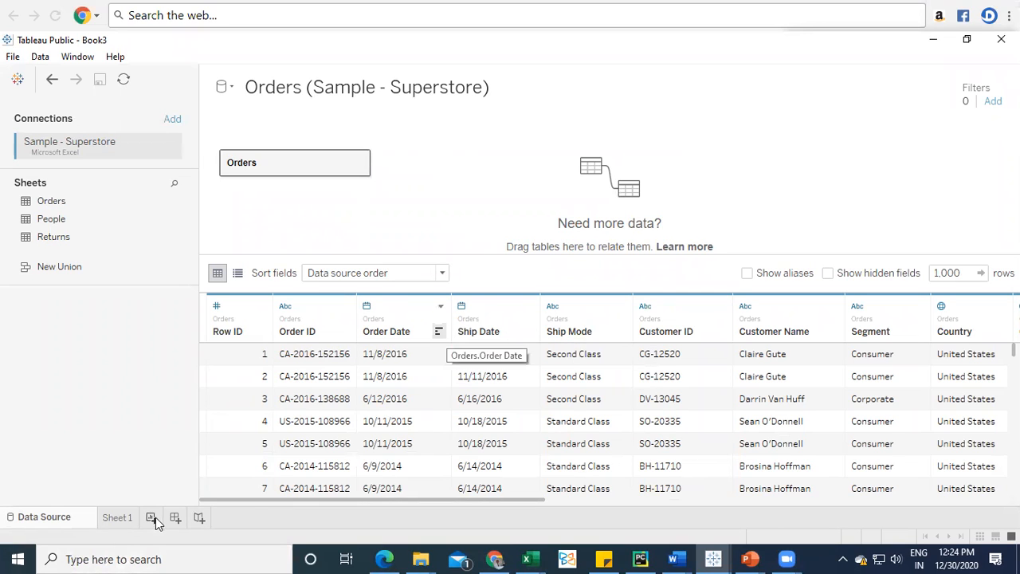
click(118, 517)
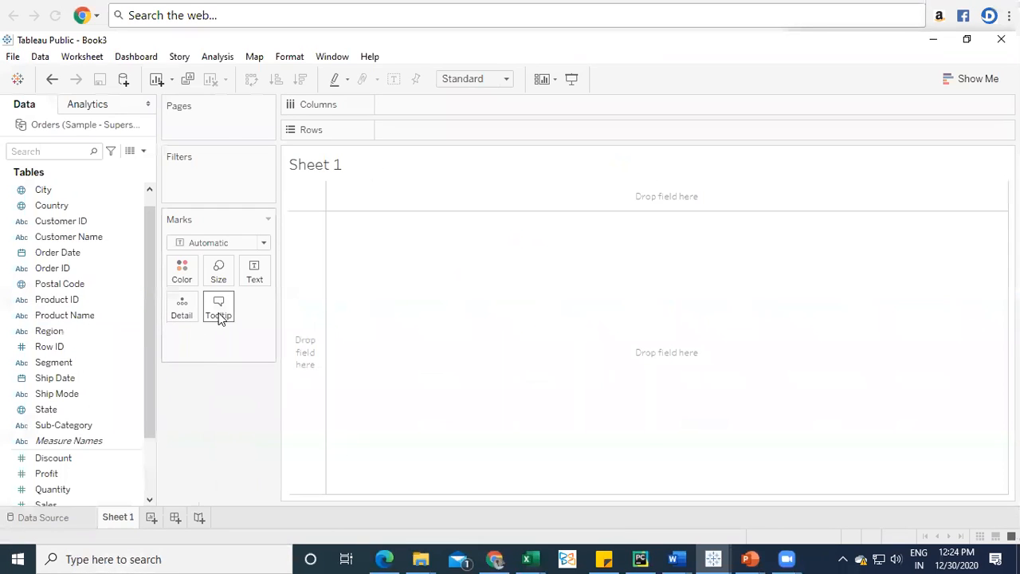
drag(151, 262, 156, 374)
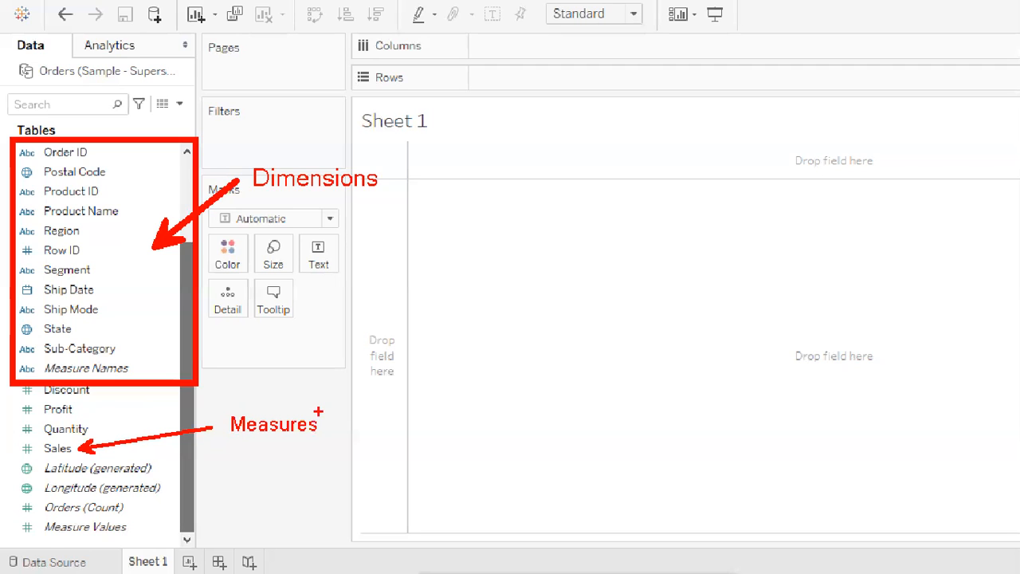
key(Escape)
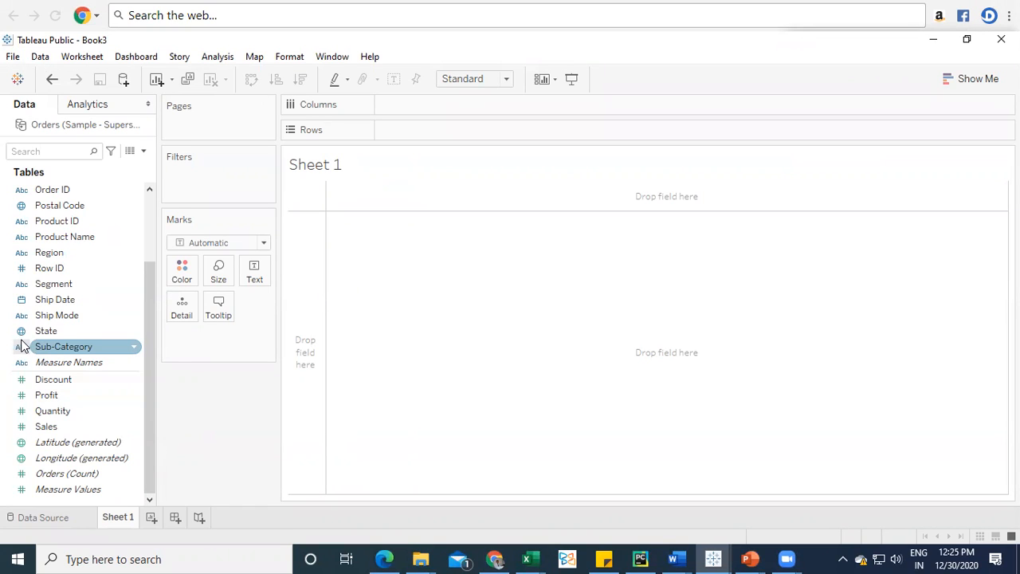
Build a bar chart on Sheet 1 with the sum of Sales in rows and Sub-Category in columns.
double_click(70, 429)
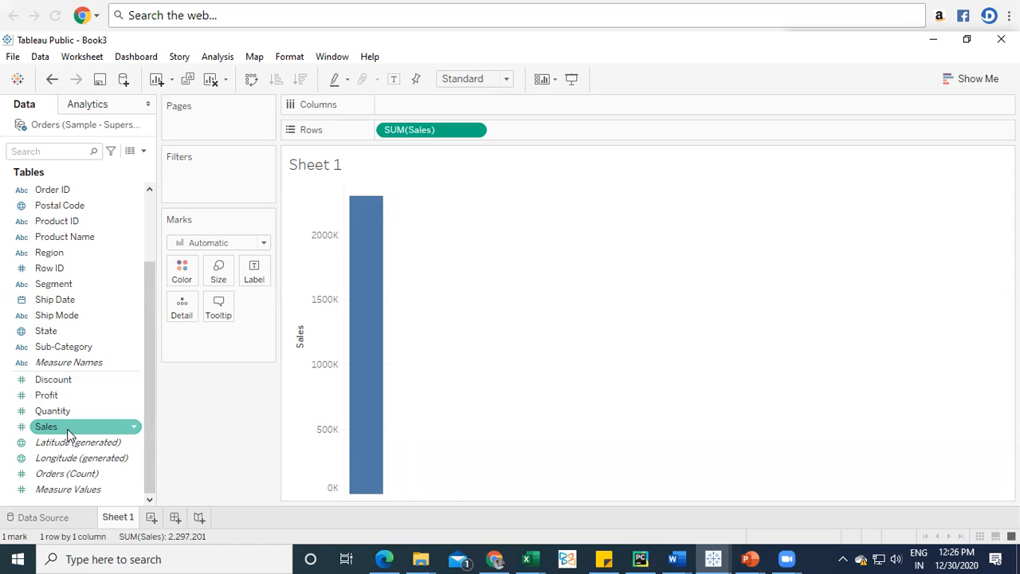
mouse_move(378, 207)
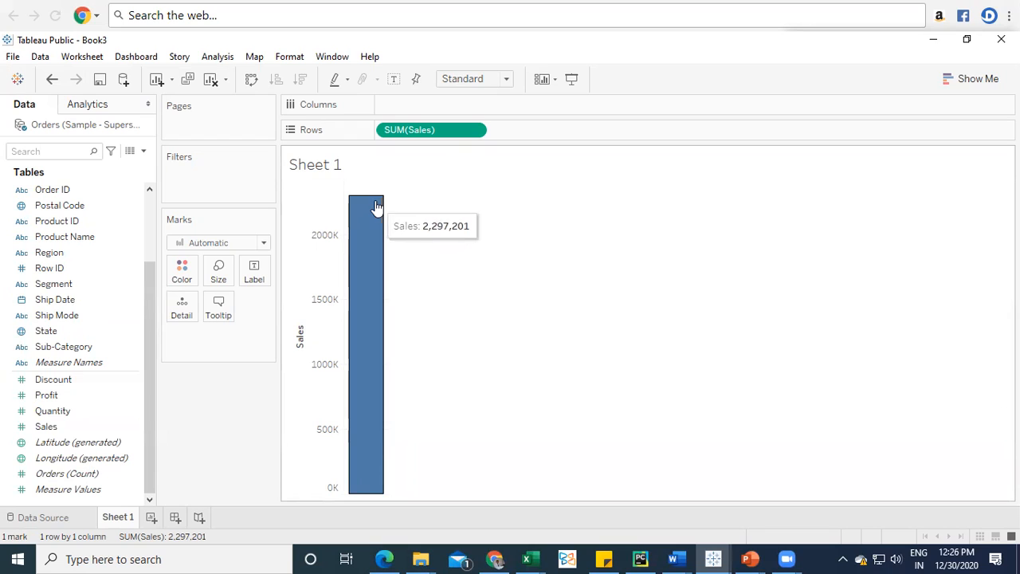
double_click(60, 348)
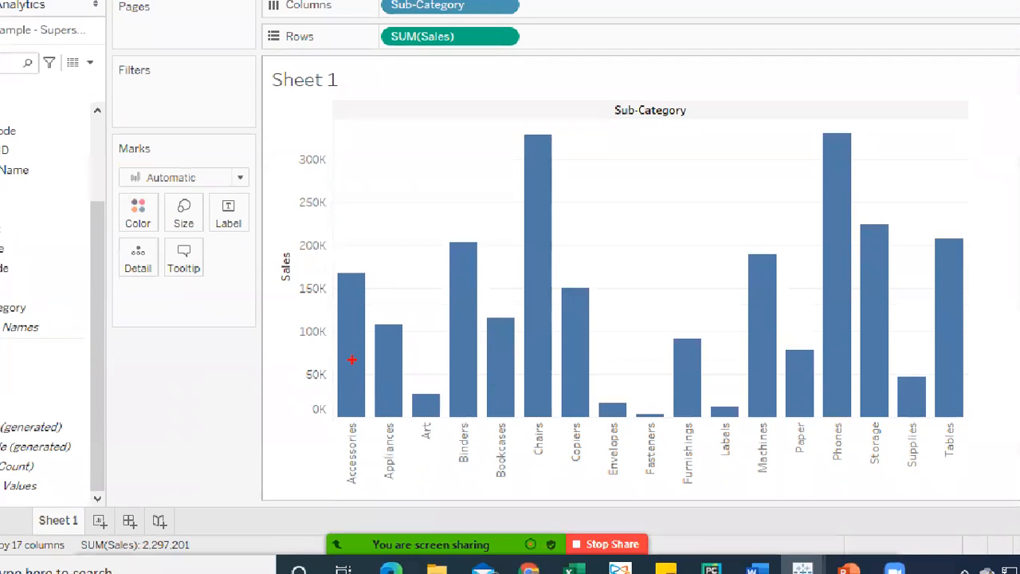
Compare the heights of the Sales bars across the sub-categories, including Chairs, Phones, Storage and Tables.
mouse_move(383, 492)
mouse_down()
mouse_move(431, 473)
mouse_move(514, 489)
mouse_move(551, 480)
mouse_up()
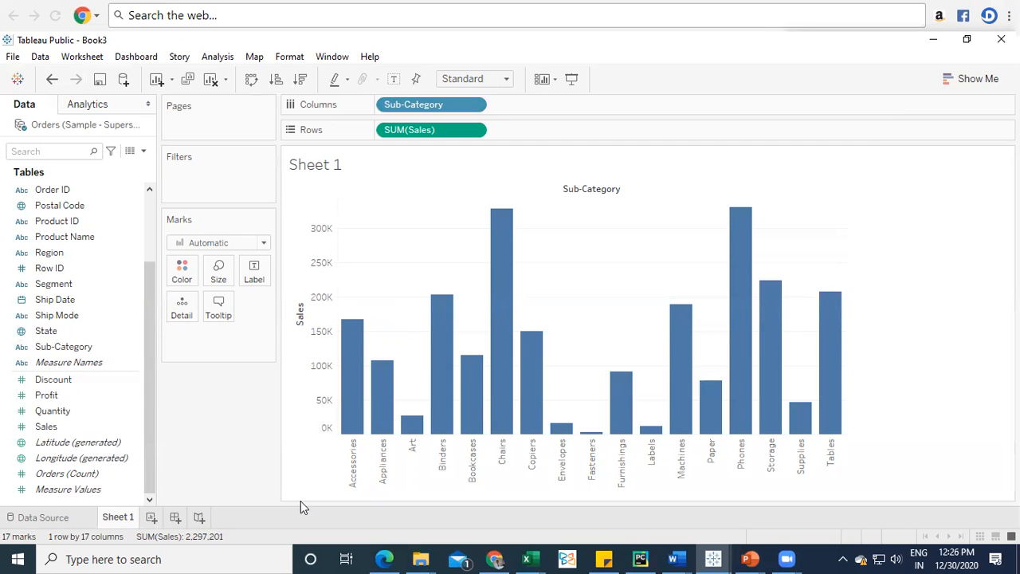
mouse_move(465, 394)
key(ctrl+1)
click(434, 393)
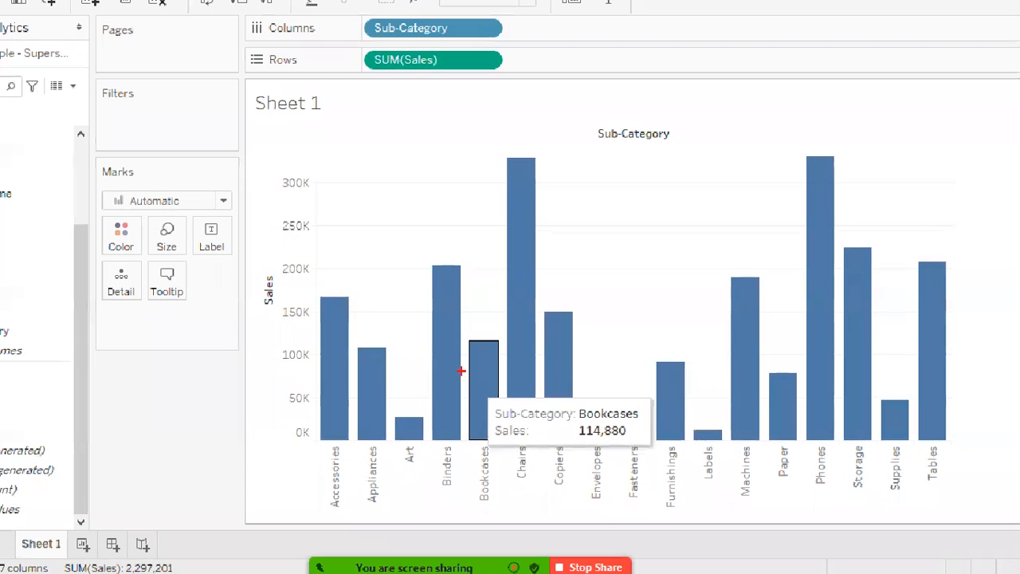
drag(529, 157, 815, 157)
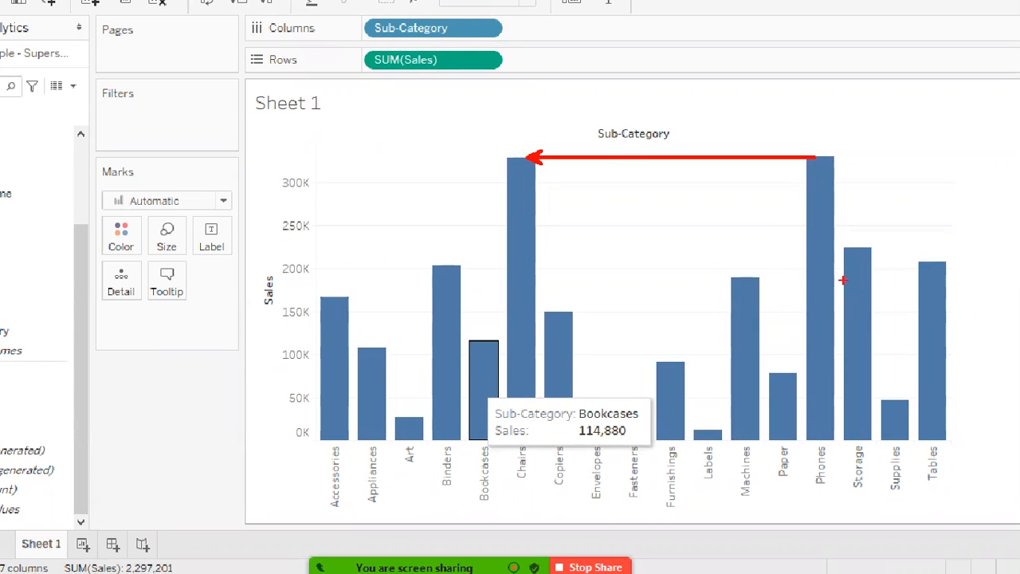
mouse_move(844, 250)
mouse_down()
mouse_move(383, 233)
mouse_move(227, 250)
mouse_up()
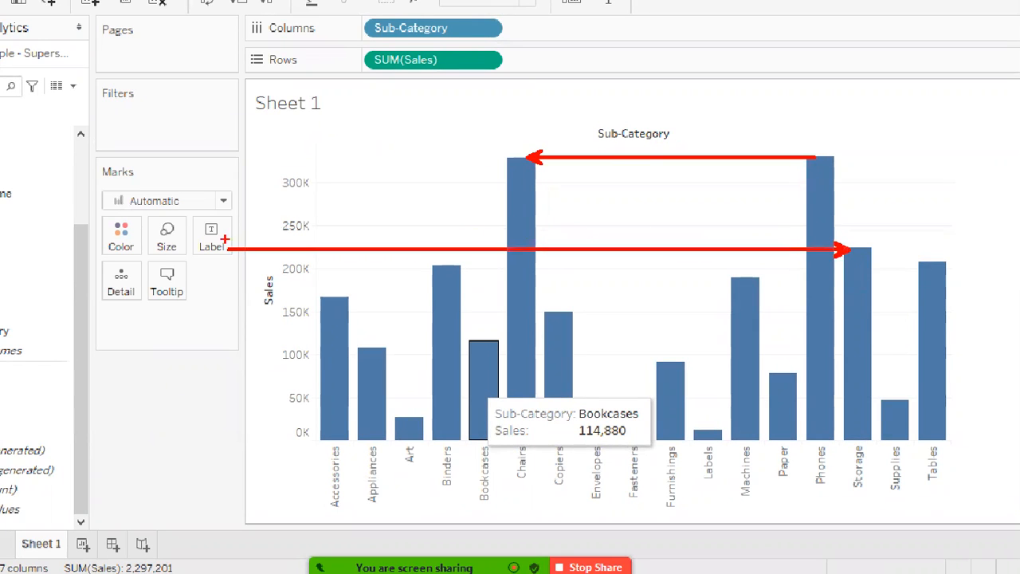
drag(941, 263, 900, 262)
key(Escape)
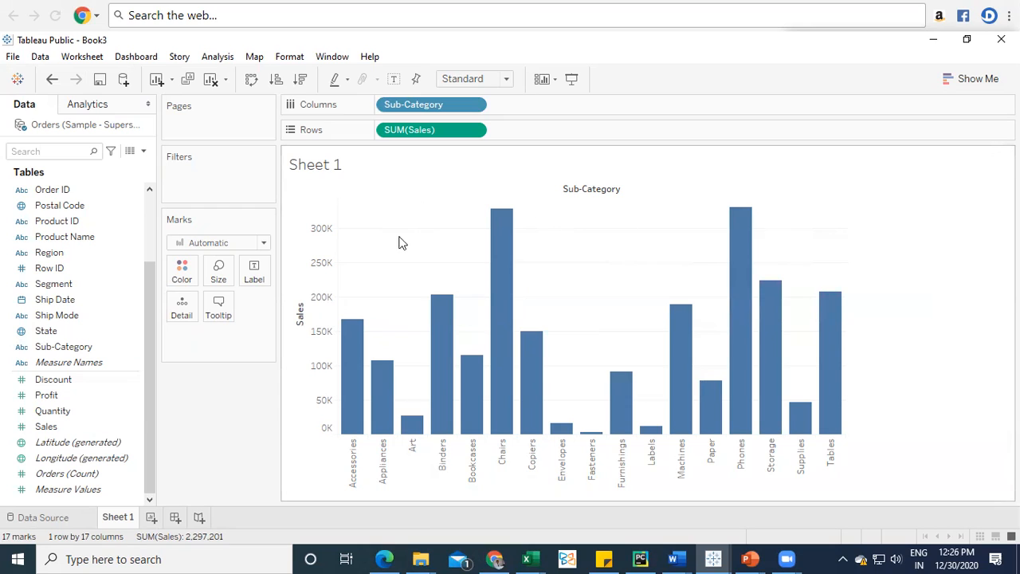
mouse_move(506, 241)
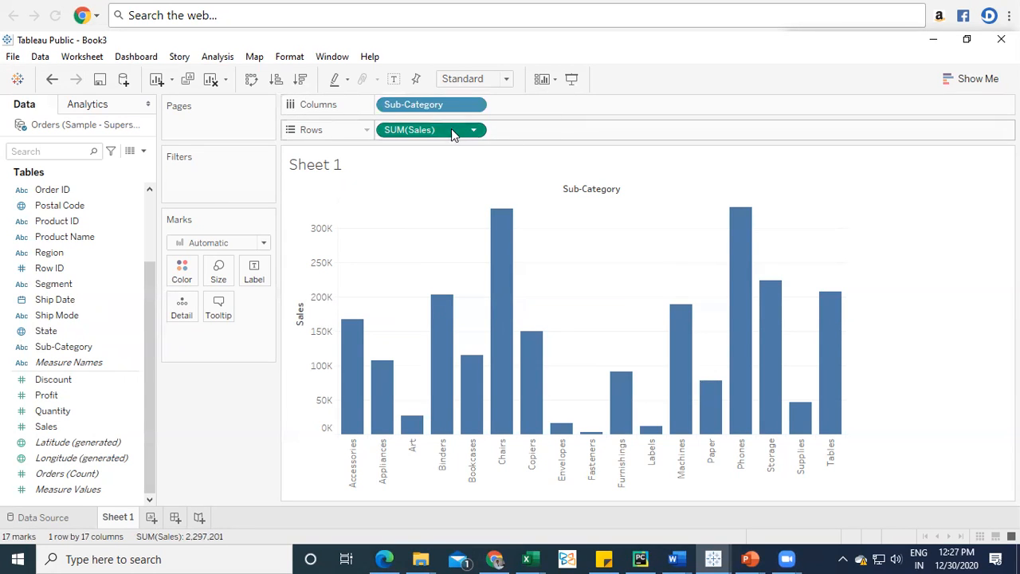
click(477, 131)
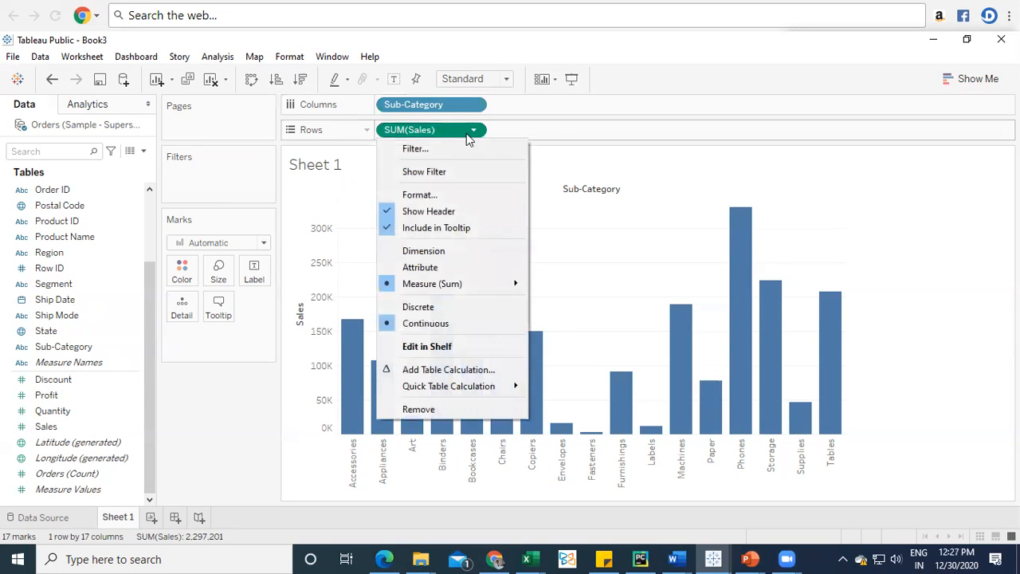
right_click(812, 219)
click(446, 239)
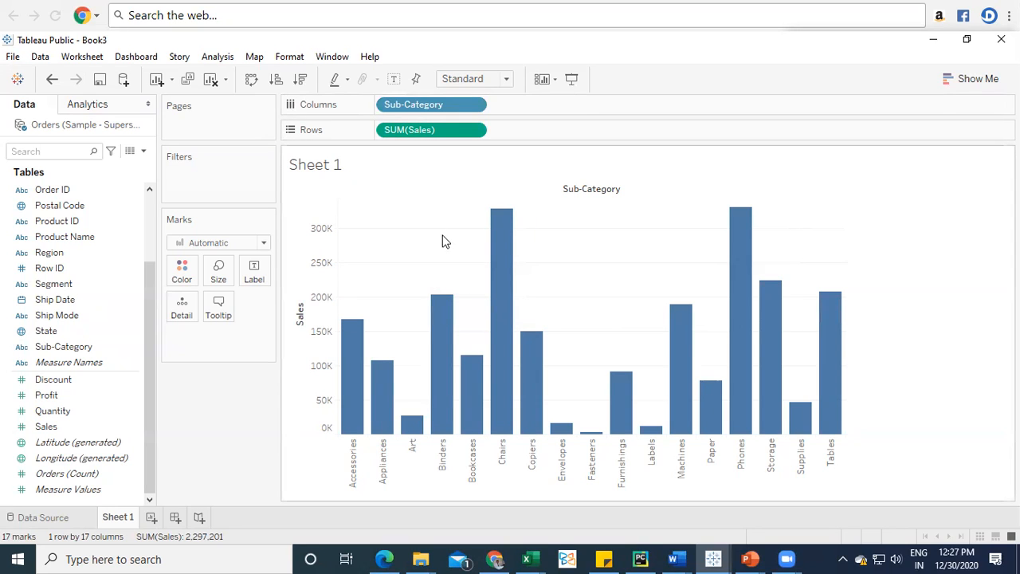
Inspect the Chairs and Binders bars, clear the selection, and examine the Sales axis options.
click(505, 231)
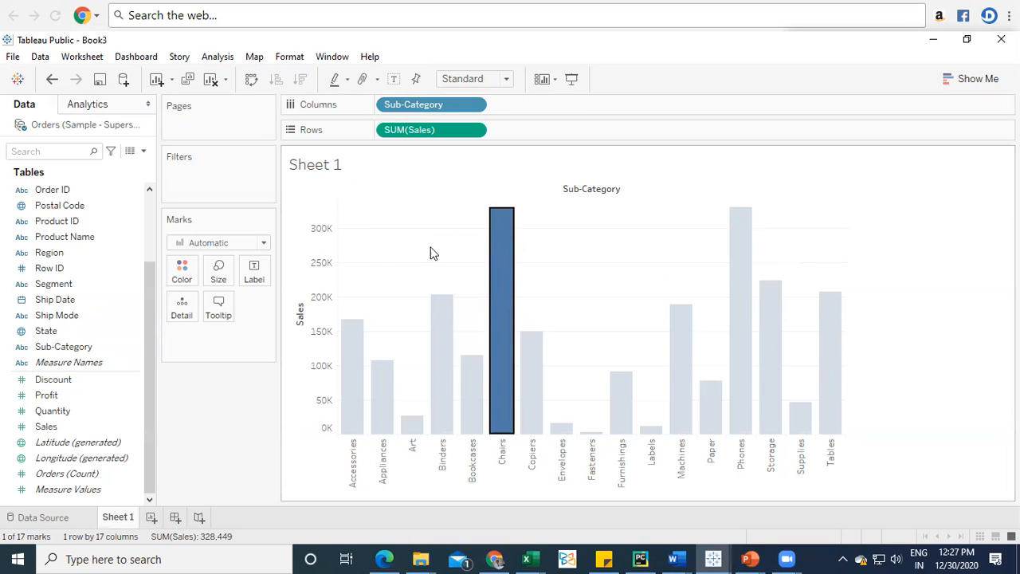
click(390, 260)
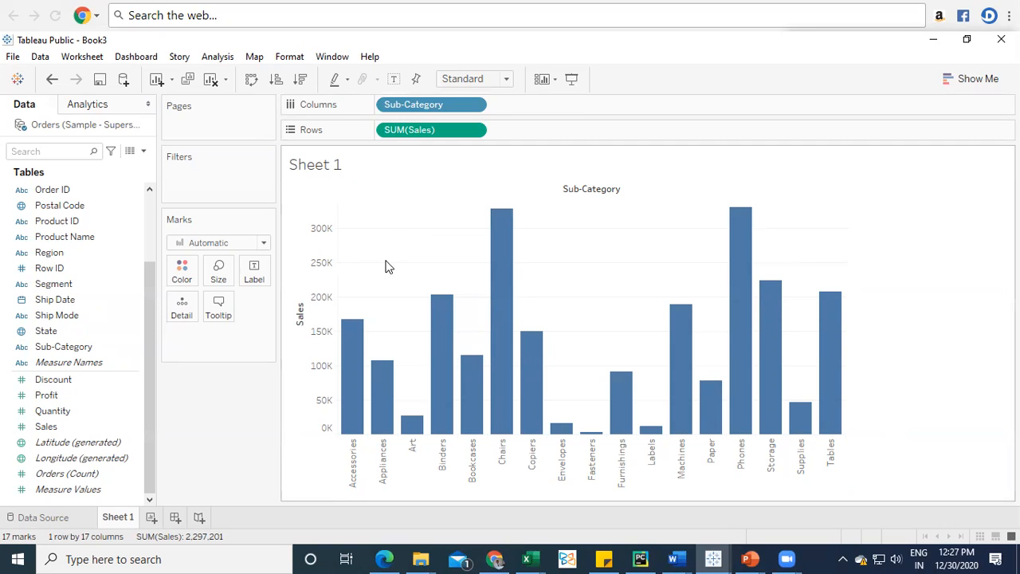
click(445, 398)
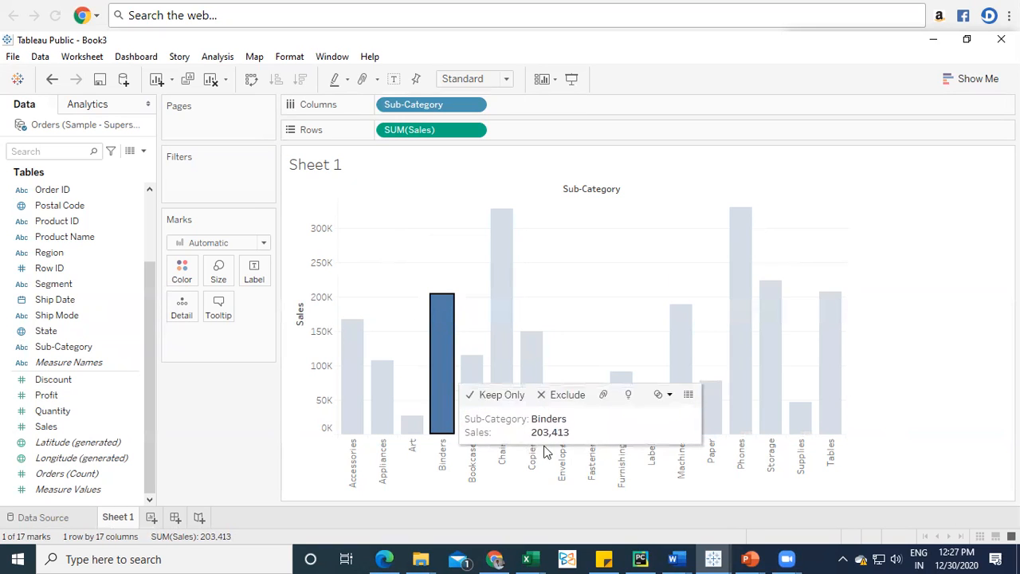
click(829, 351)
click(610, 232)
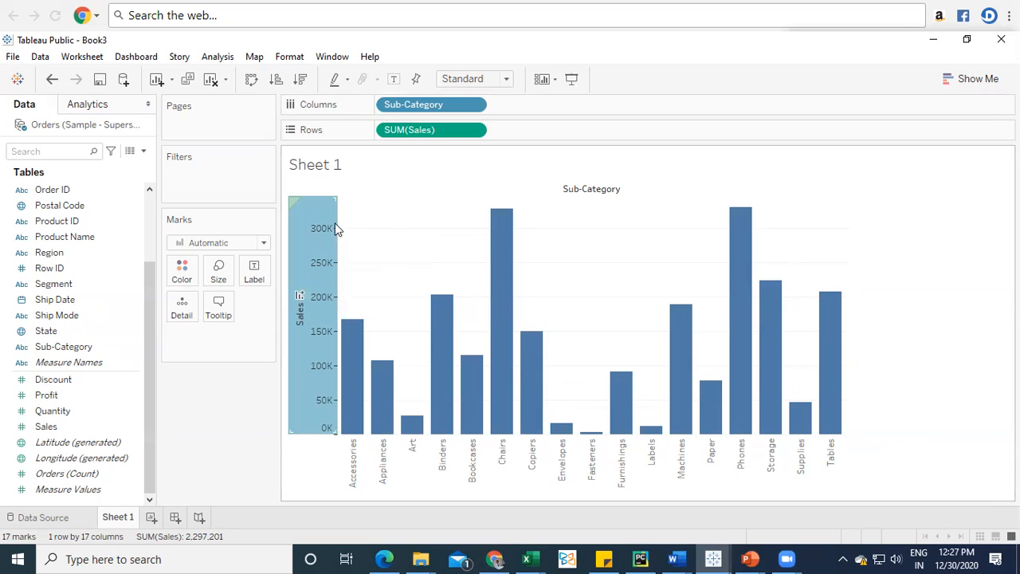
mouse_move(330, 250)
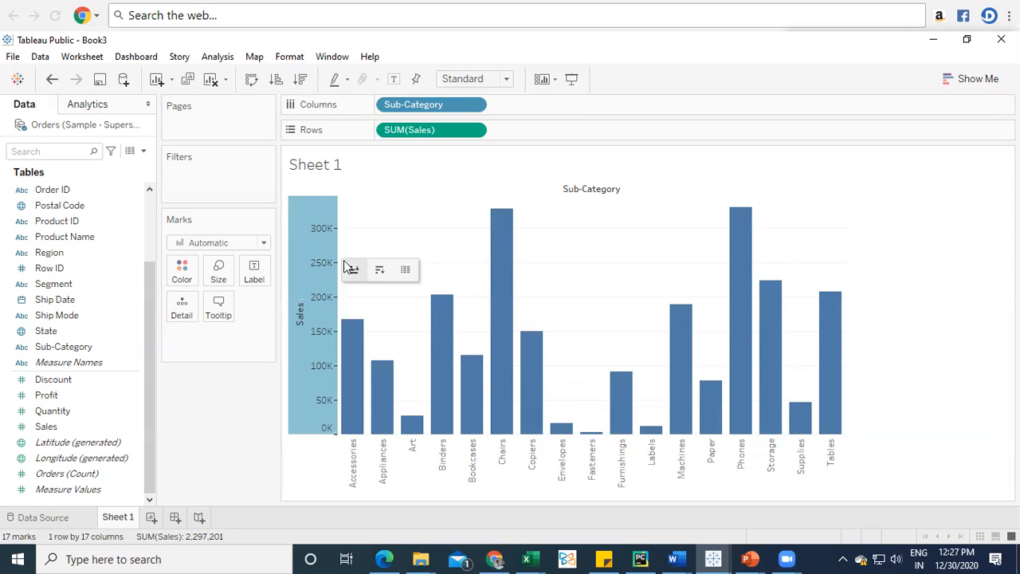
Sort the sub-categories in ascending order of Sales and clear the Sales axis selection.
click(354, 271)
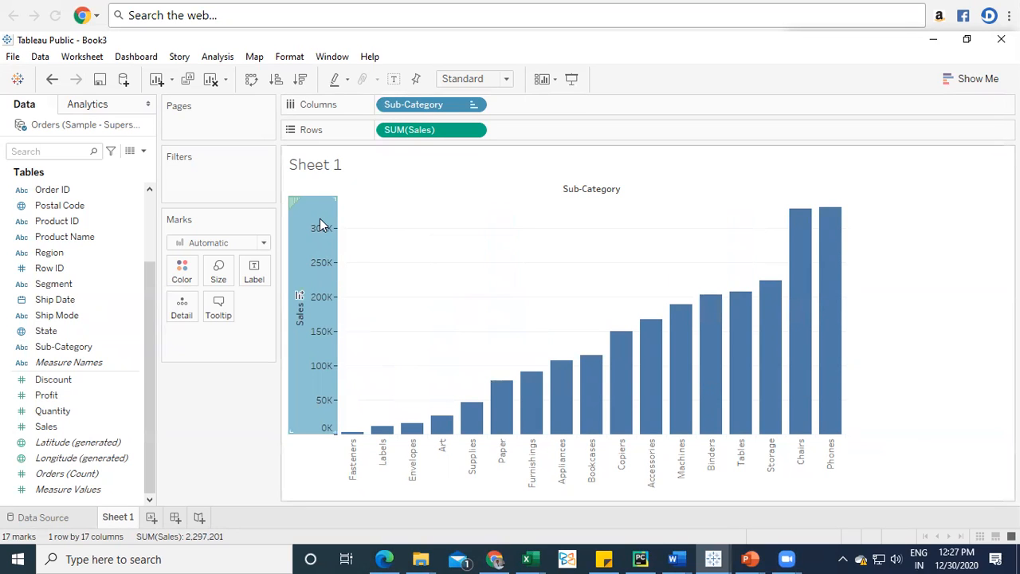
mouse_move(316, 233)
mouse_move(327, 212)
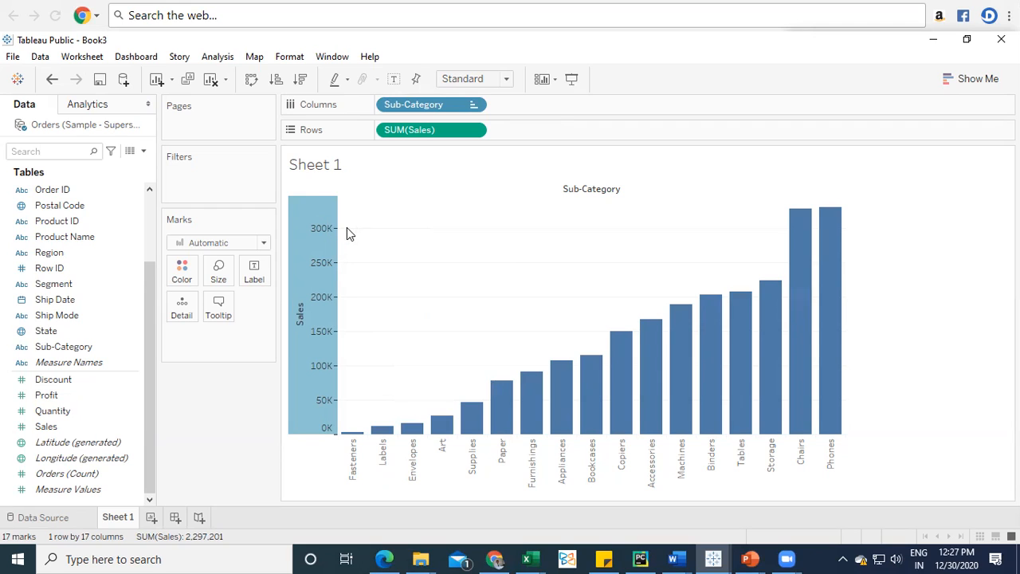
mouse_move(834, 233)
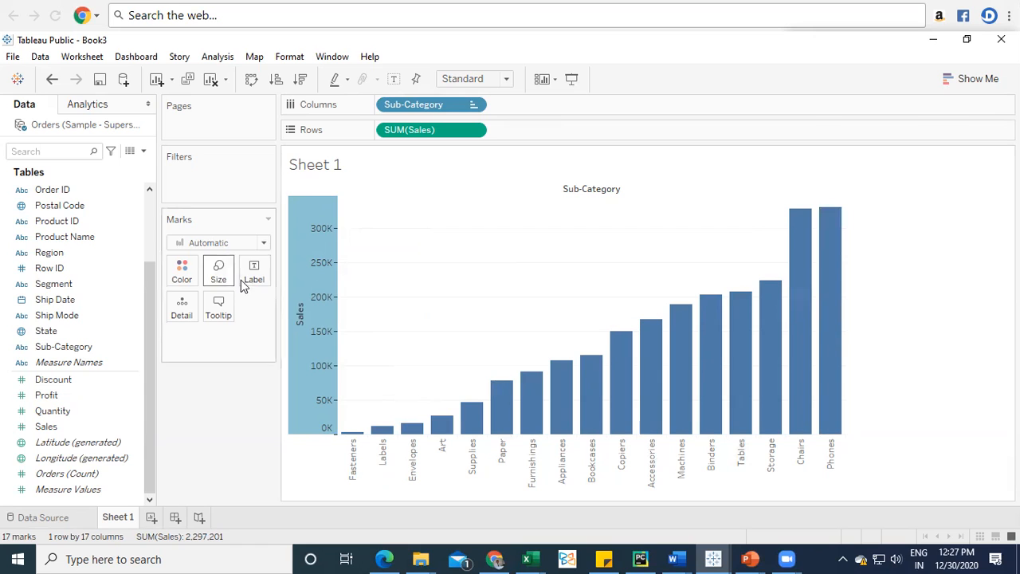
click(292, 200)
mouse_move(722, 425)
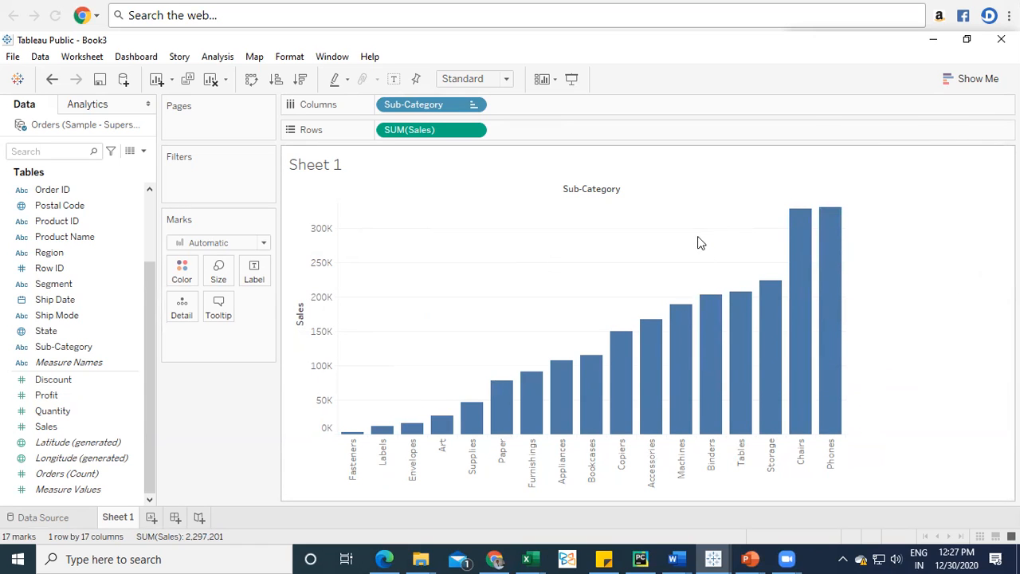
Select the Machines through Phones bars and examine the commands offered for the selection, including Create Set.
drag(679, 221, 838, 344)
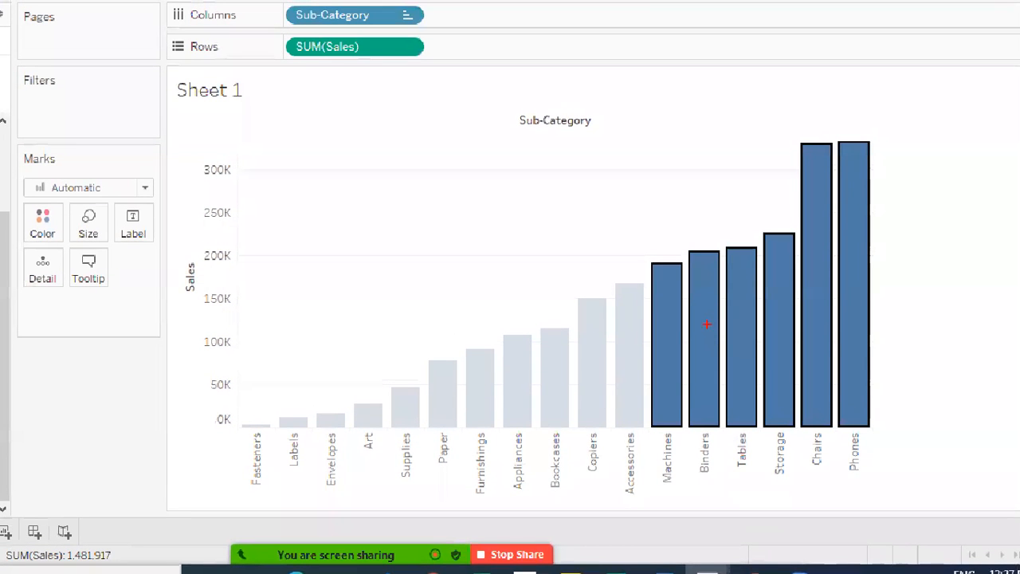
mouse_move(644, 166)
mouse_down()
mouse_move(746, 296)
mouse_move(866, 295)
mouse_up()
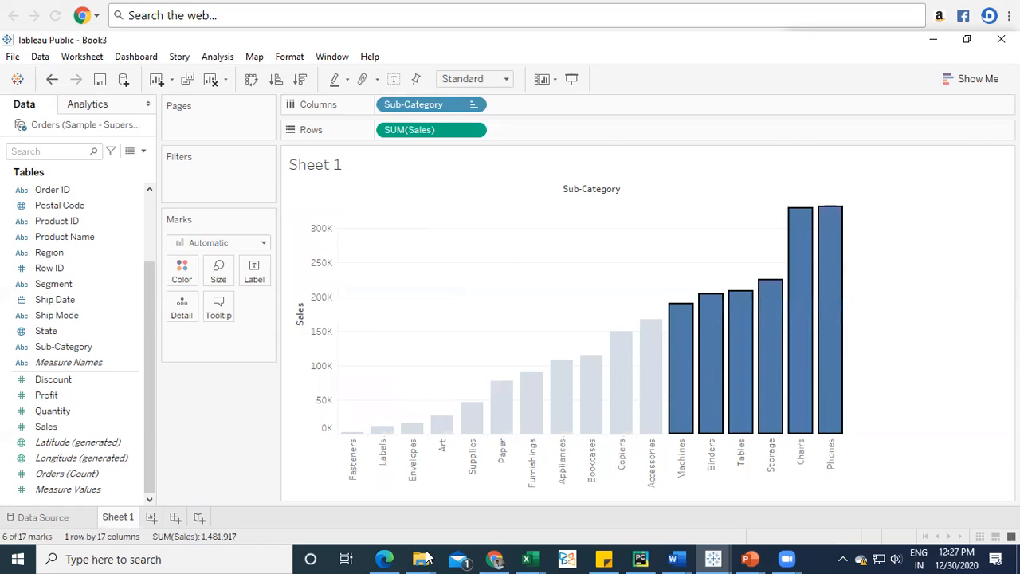
drag(672, 222, 851, 339)
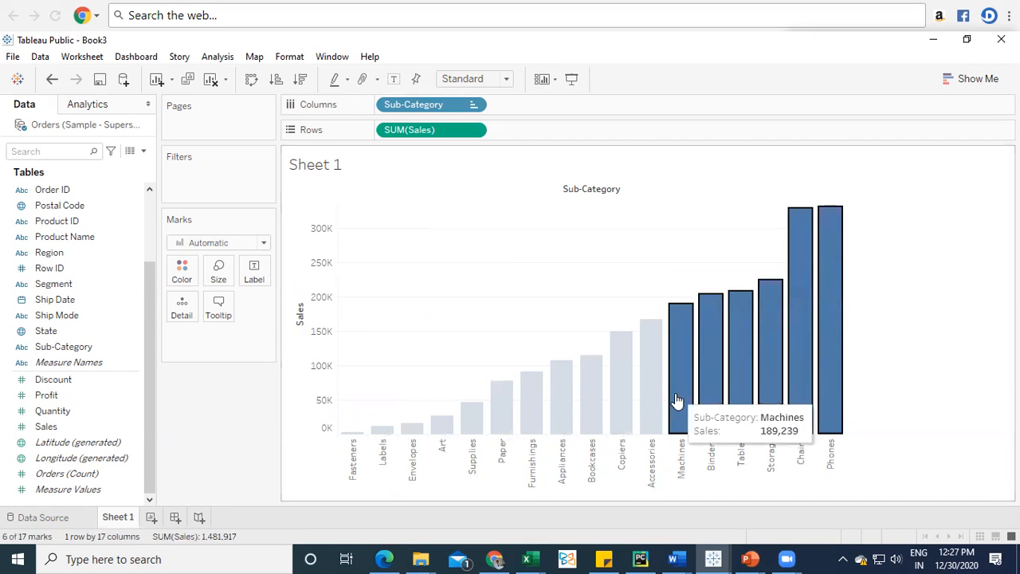
right_click(805, 237)
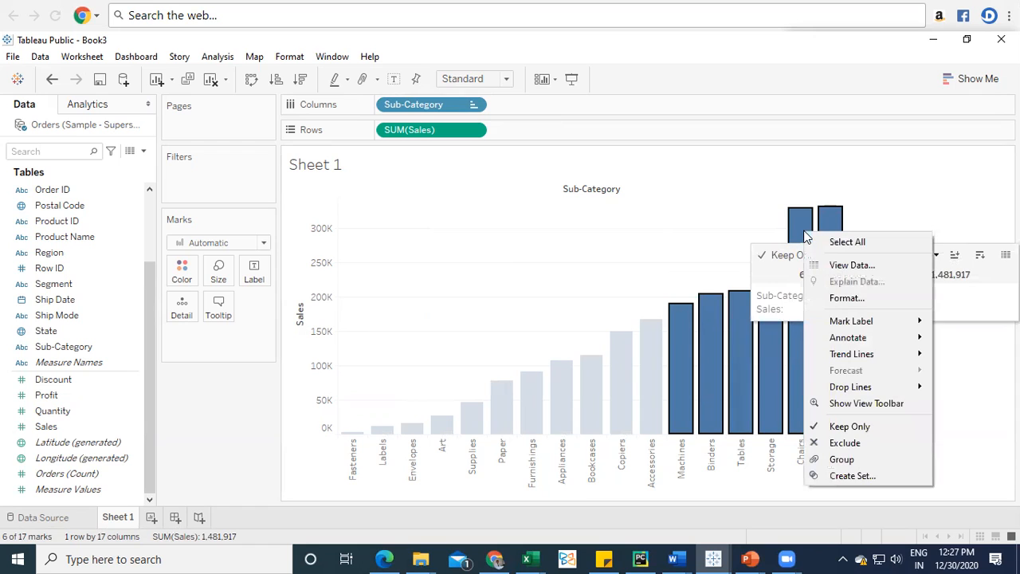
key(Escape)
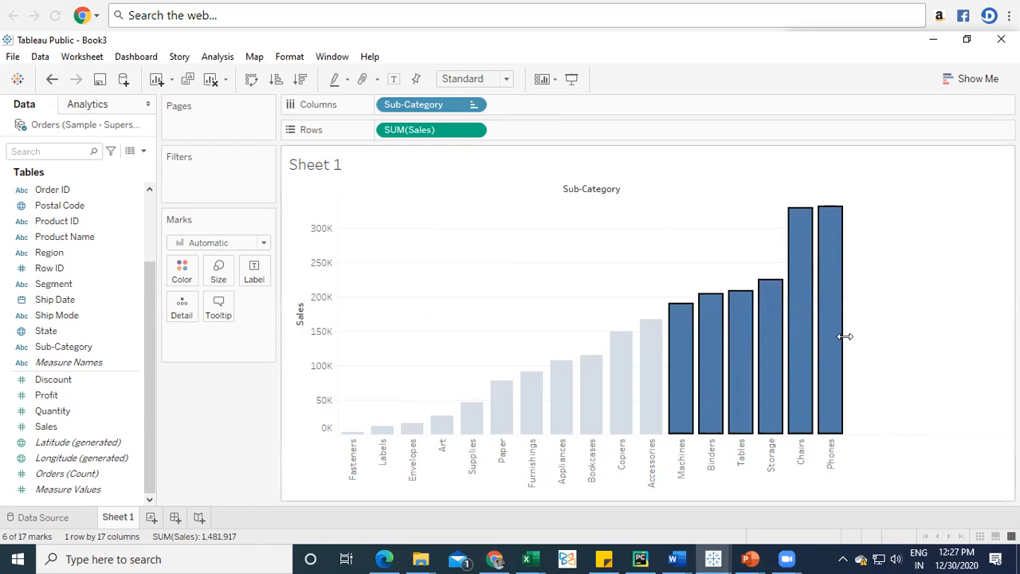
click(683, 250)
drag(667, 235, 828, 331)
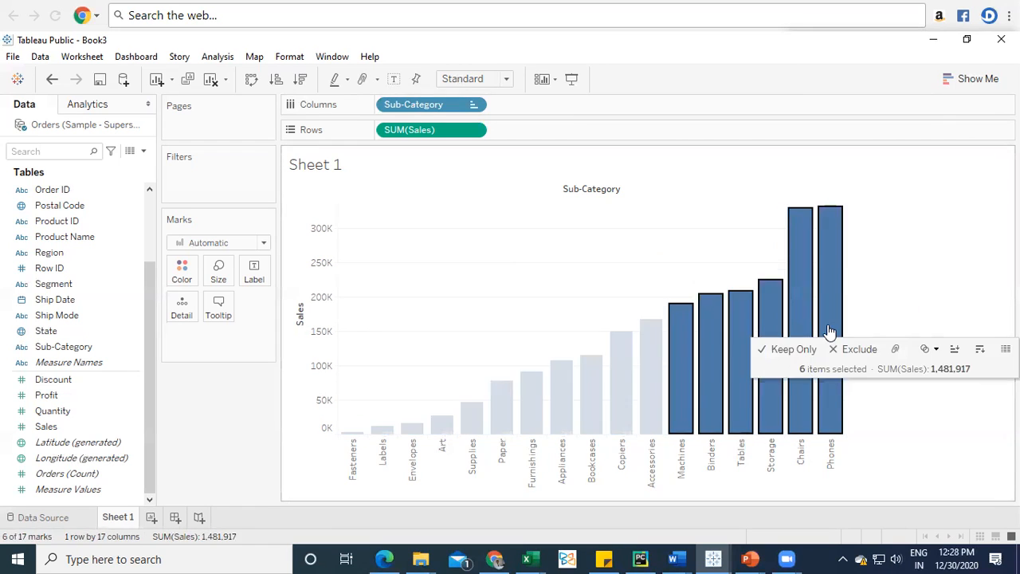
click(936, 351)
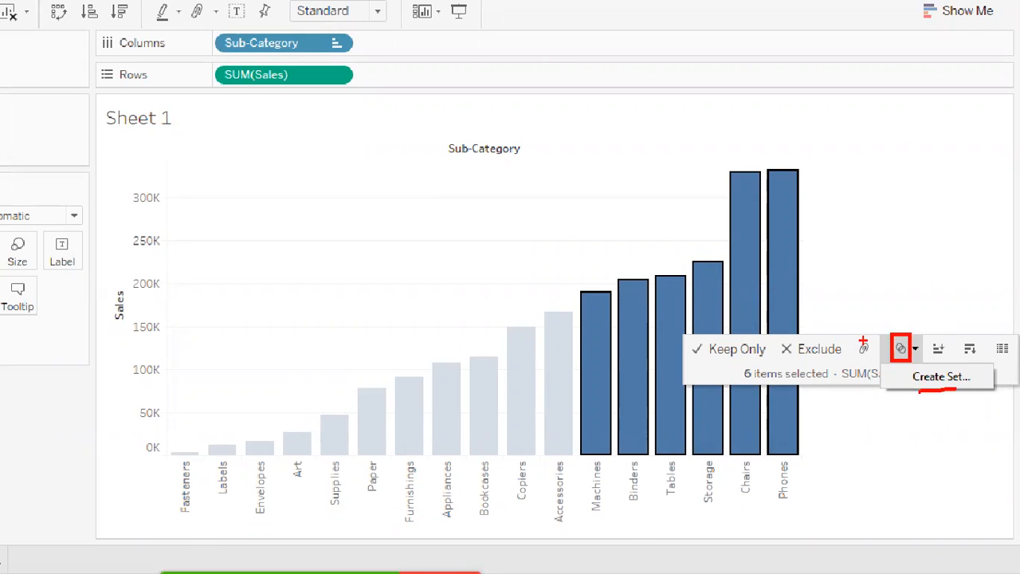
key(Escape)
Create a set named Top Selling Items from the Machines, Binders, Tables, Storage, Chairs and Phones bars.
drag(676, 218, 832, 345)
click(934, 358)
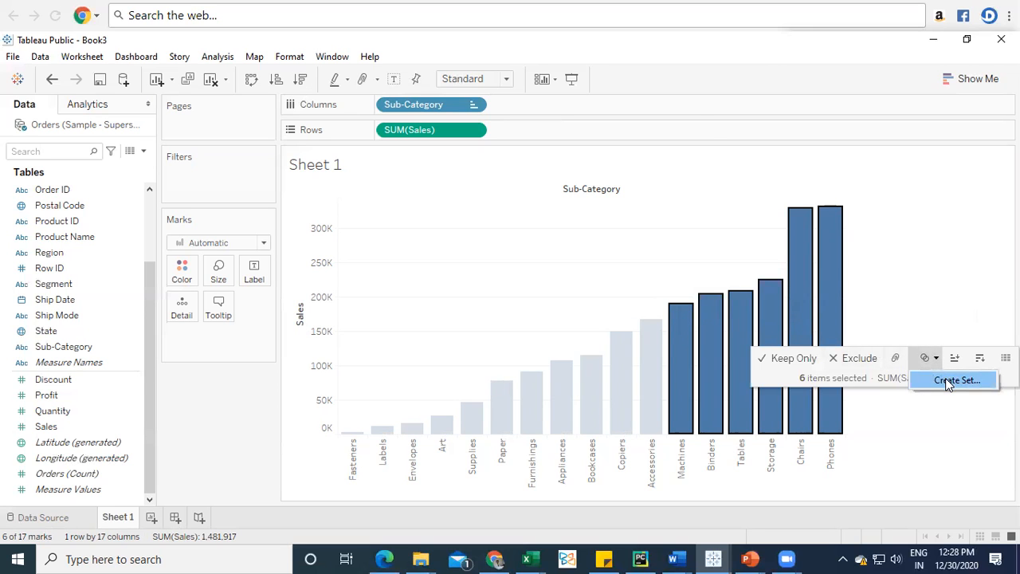
click(955, 380)
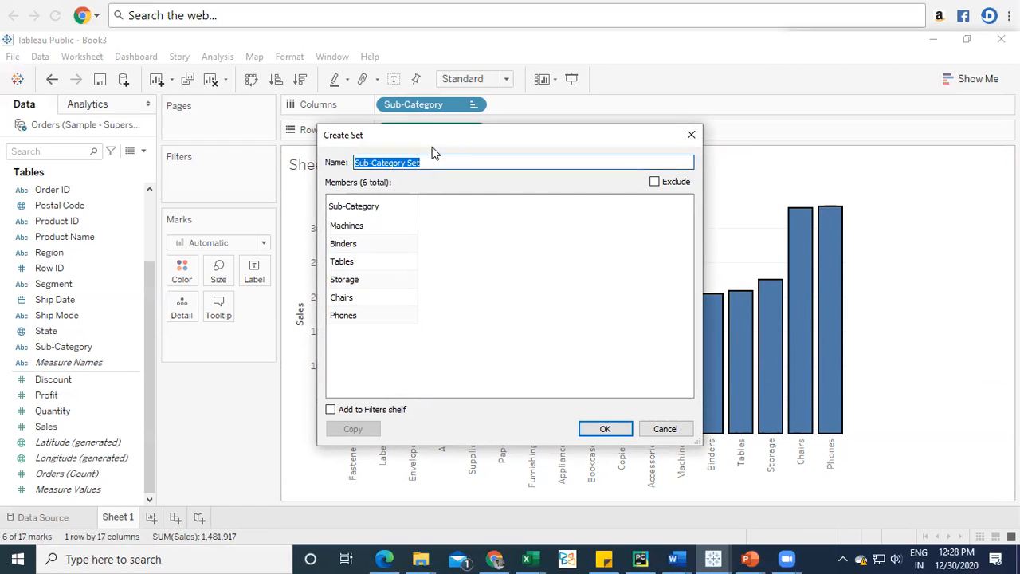
drag(425, 144, 270, 135)
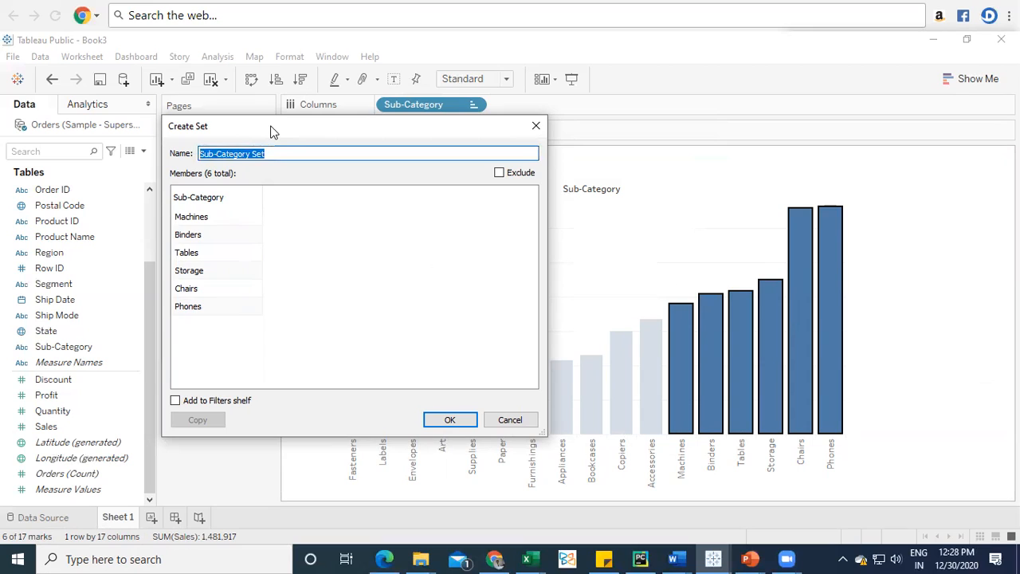
drag(271, 131, 325, 149)
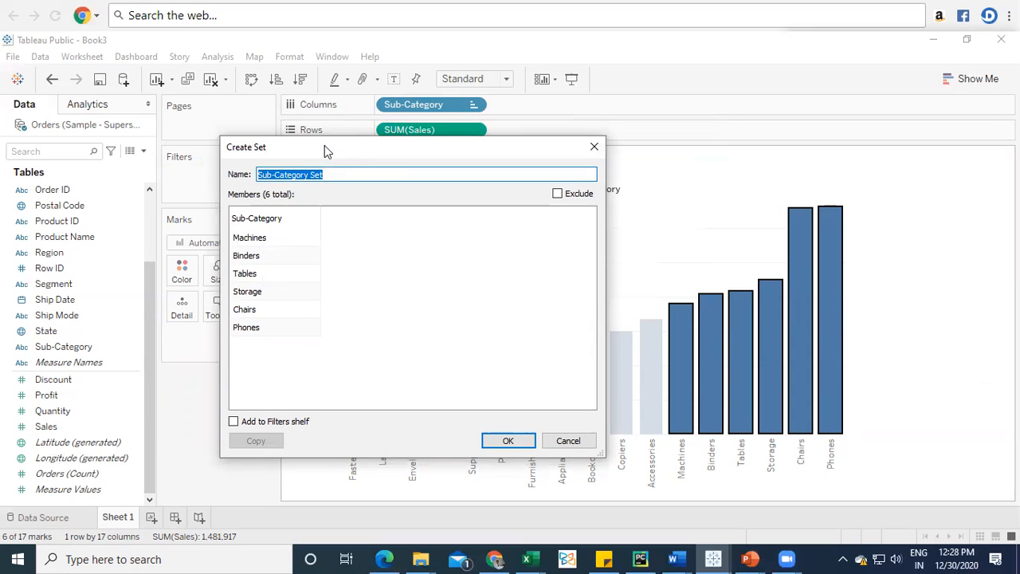
text(Top Selling Items)
click(508, 440)
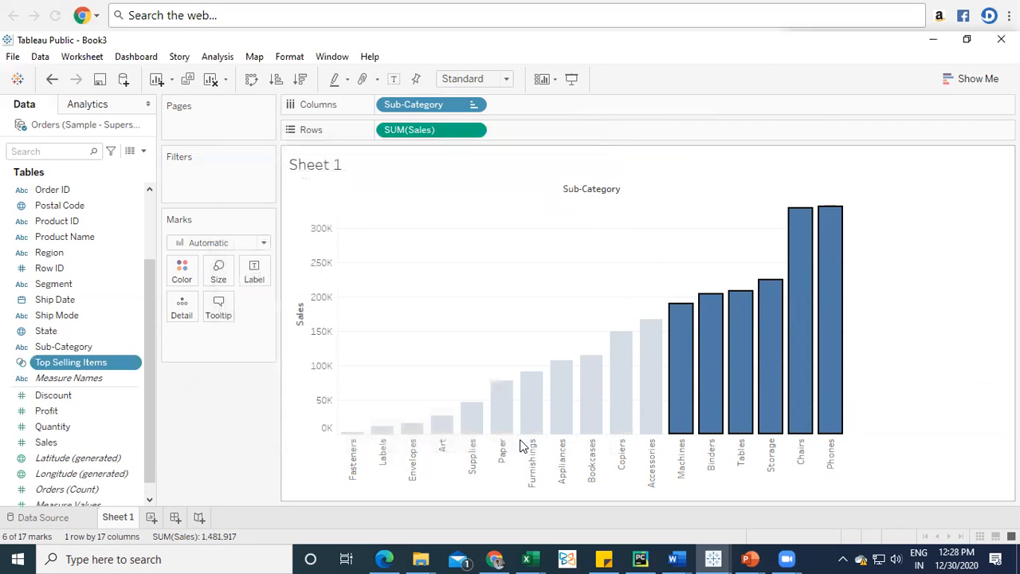
Clear the bar selection and sort the sub-categories in descending order of Sales.
click(898, 308)
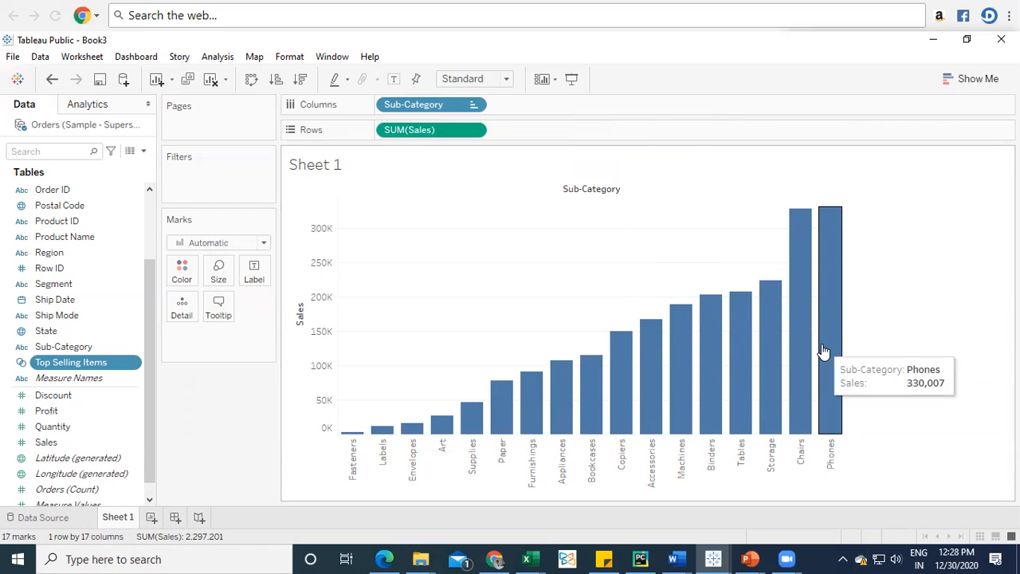
click(308, 214)
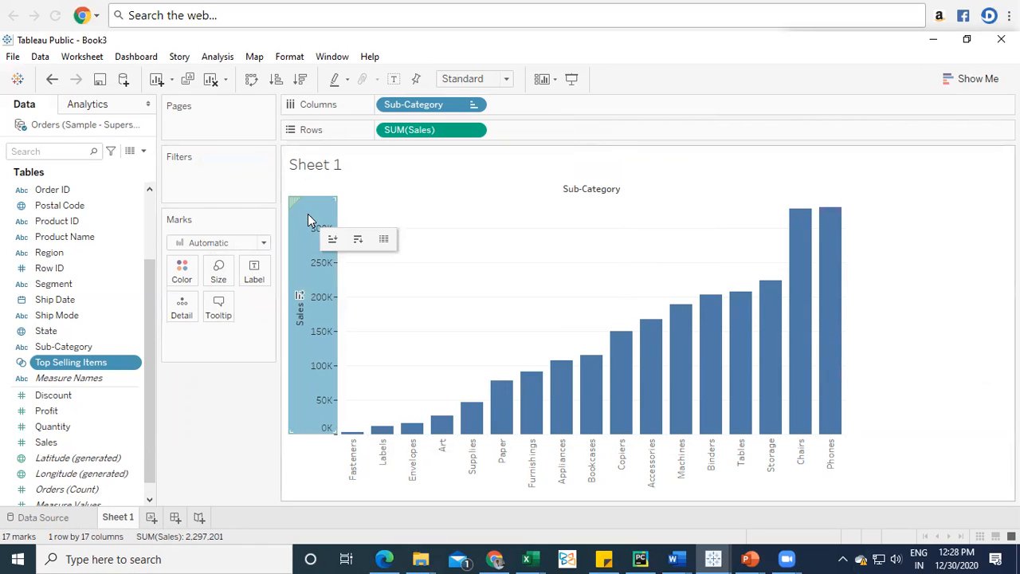
click(358, 240)
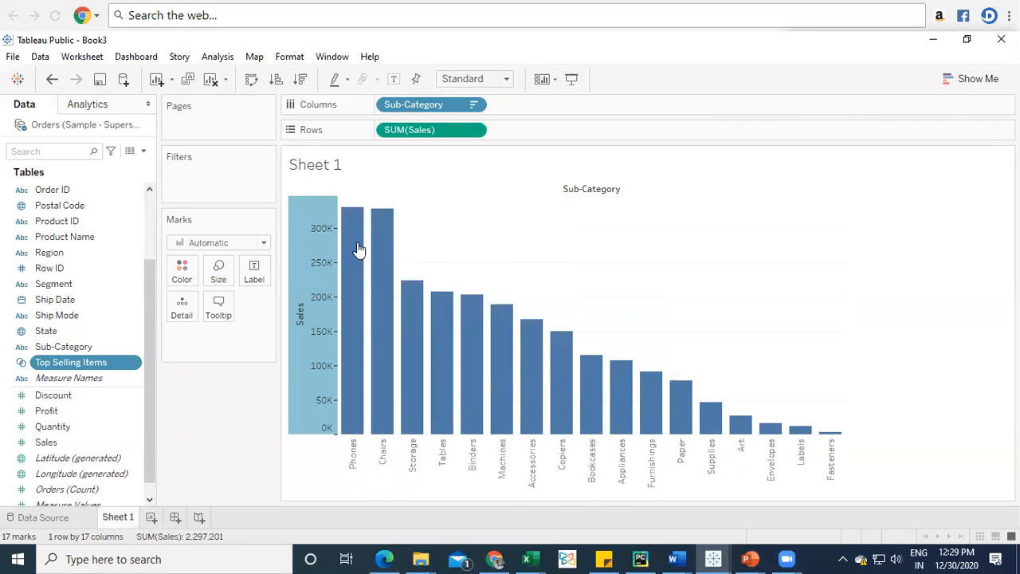
click(322, 217)
click(317, 211)
mouse_move(335, 227)
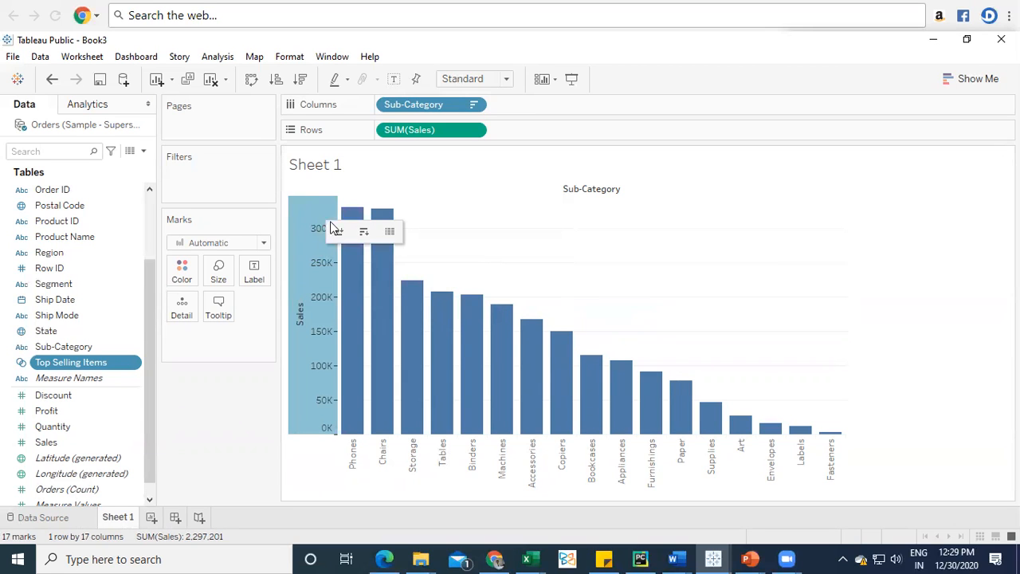
click(389, 233)
click(776, 137)
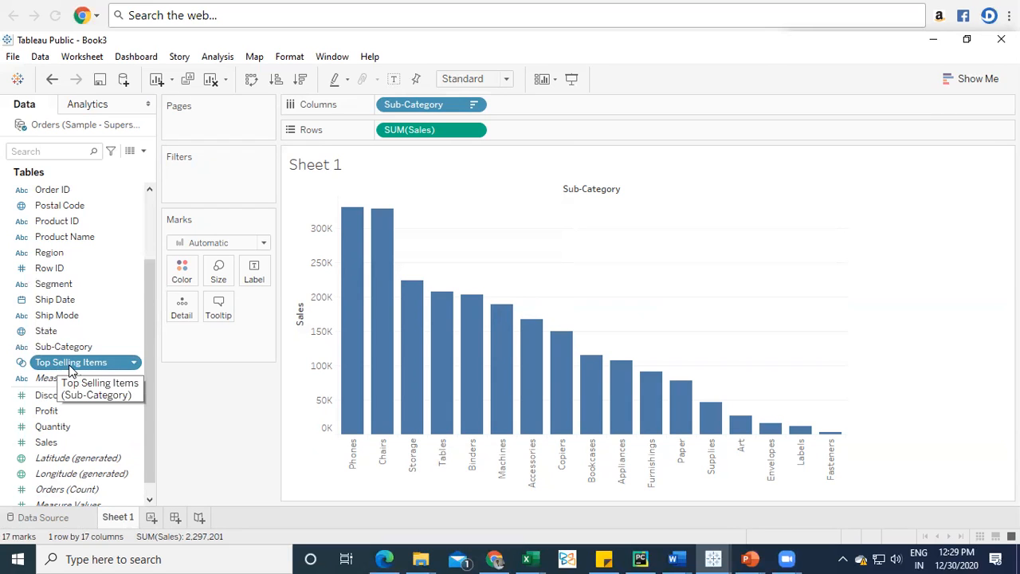
Color the Sales bars by whether they are in or out of the Top Selling Items set.
drag(96, 365, 186, 273)
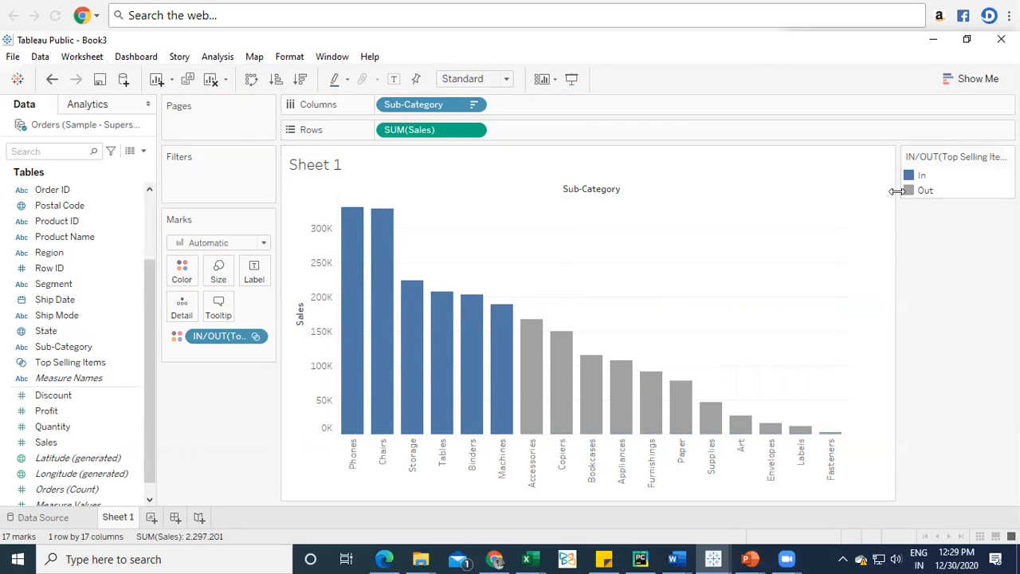
mouse_move(530, 341)
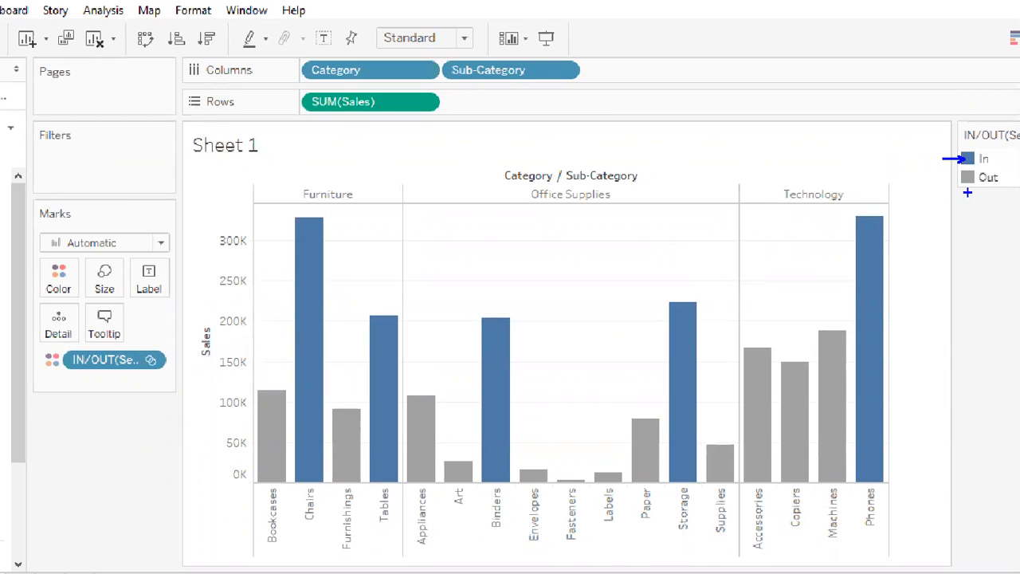
key(r)
drag(974, 190, 981, 223)
key(Escape)
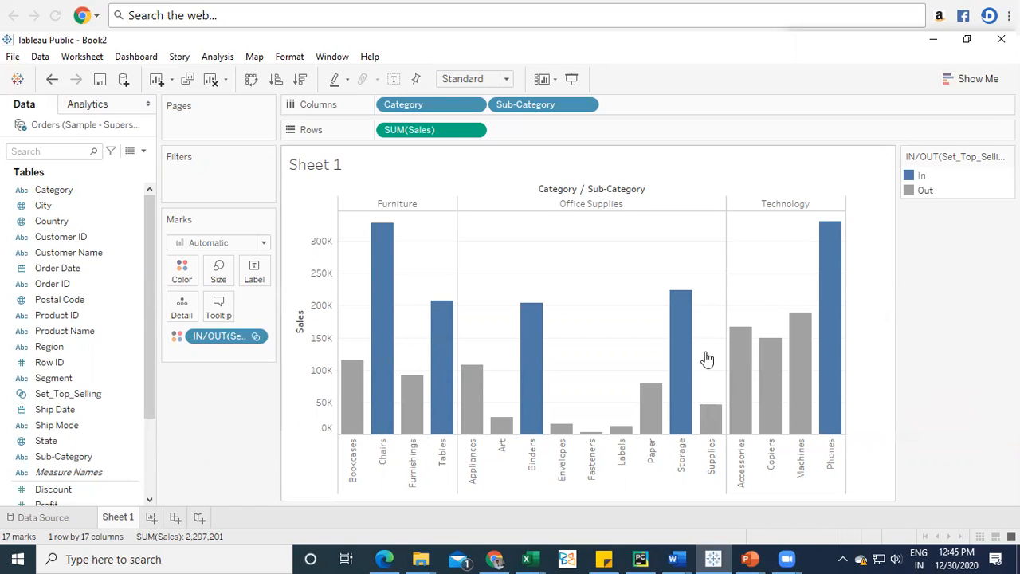
Remove the set coloring from the Category and Sub-Category bar chart and delete the Set_Top_Selling set.
drag(353, 239, 836, 315)
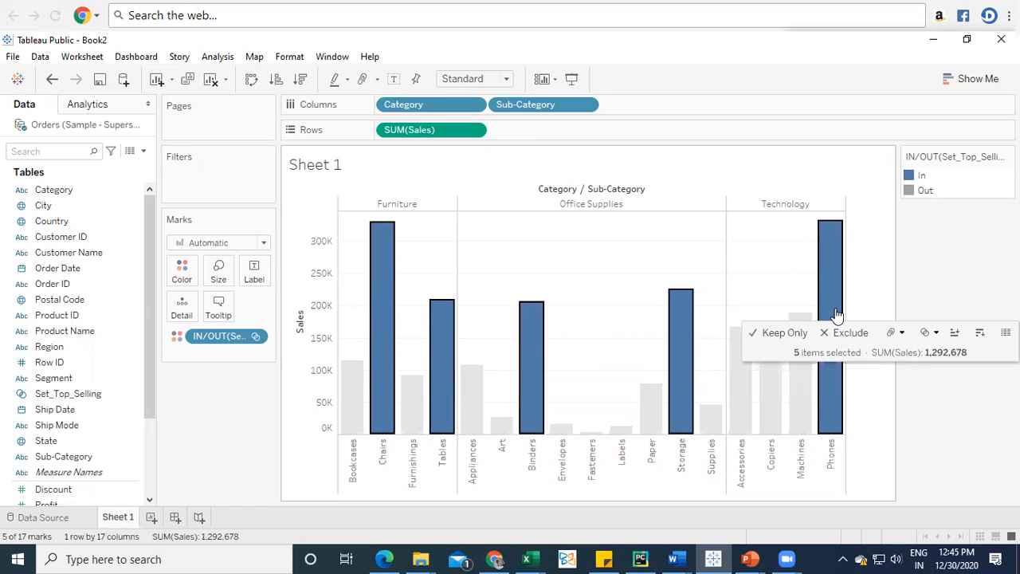
drag(206, 343, 212, 465)
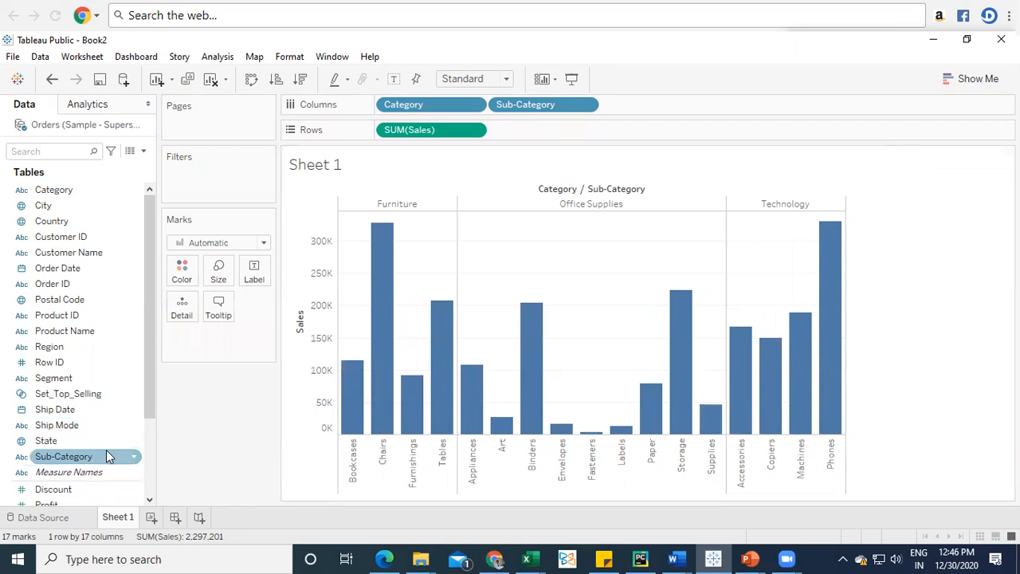
scroll(101, 447, down, 3)
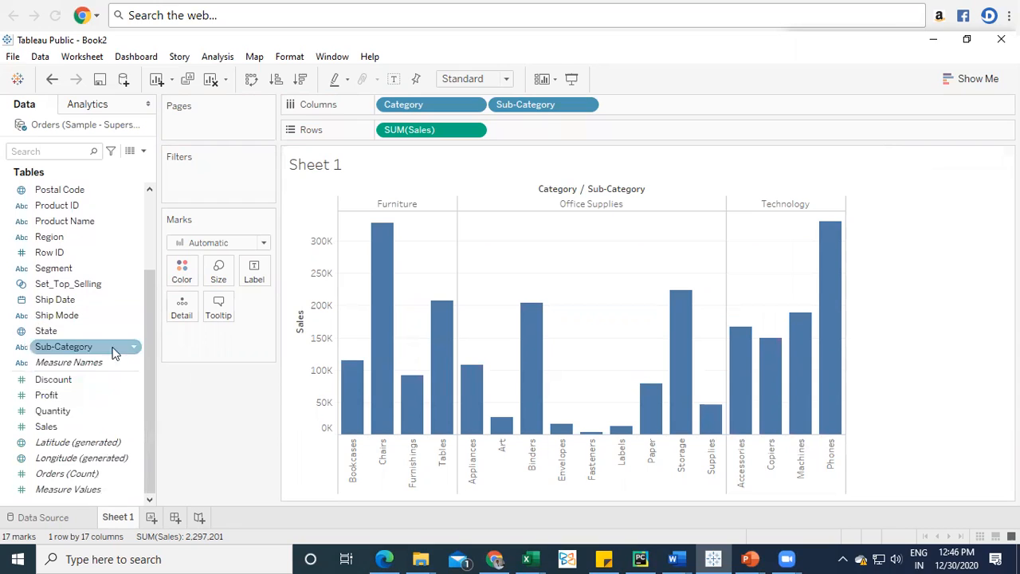
click(136, 283)
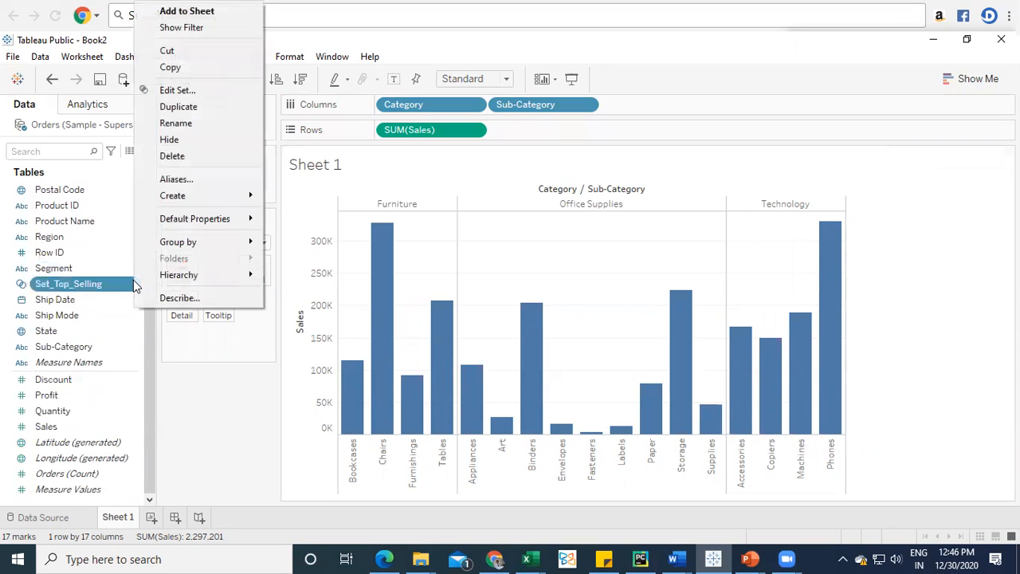
click(195, 156)
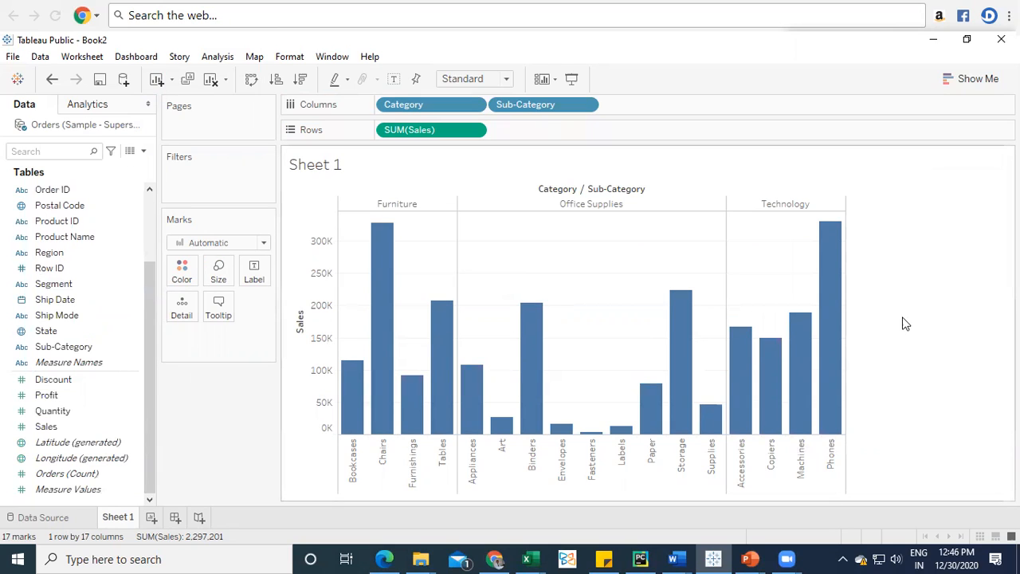
Sort the sub-categories within each category in ascending order of Sales.
click(333, 229)
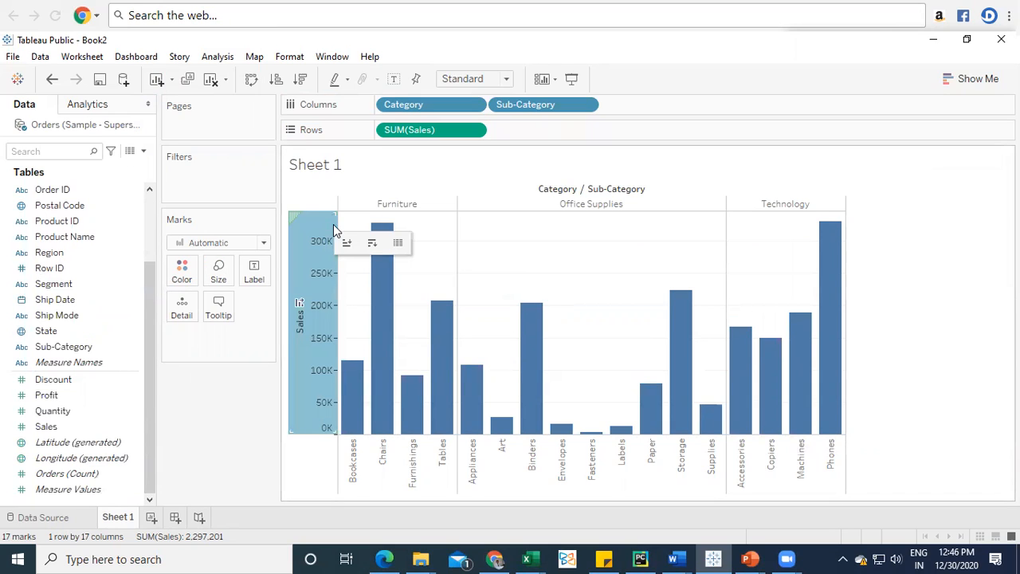
click(346, 242)
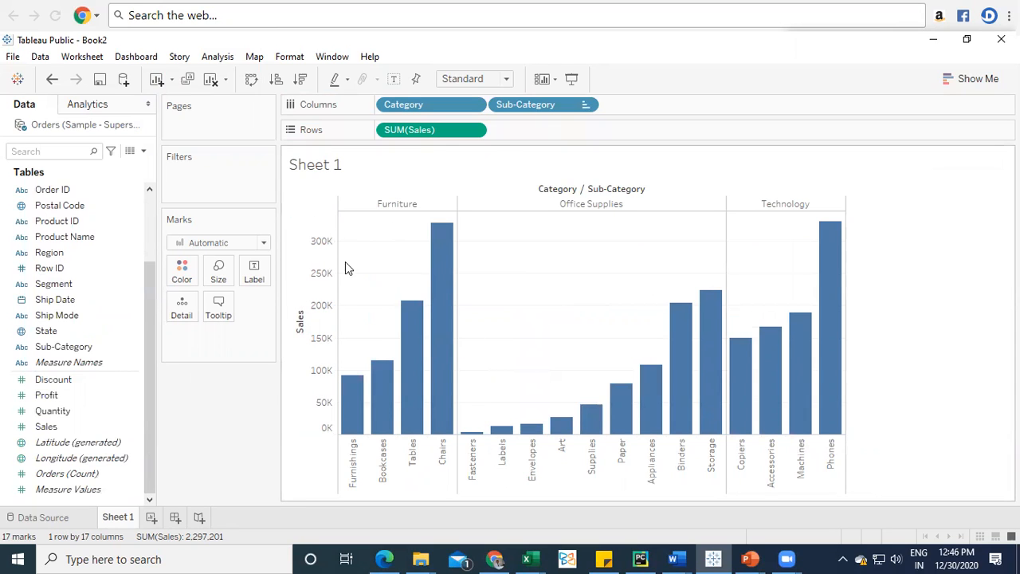
drag(366, 246, 839, 341)
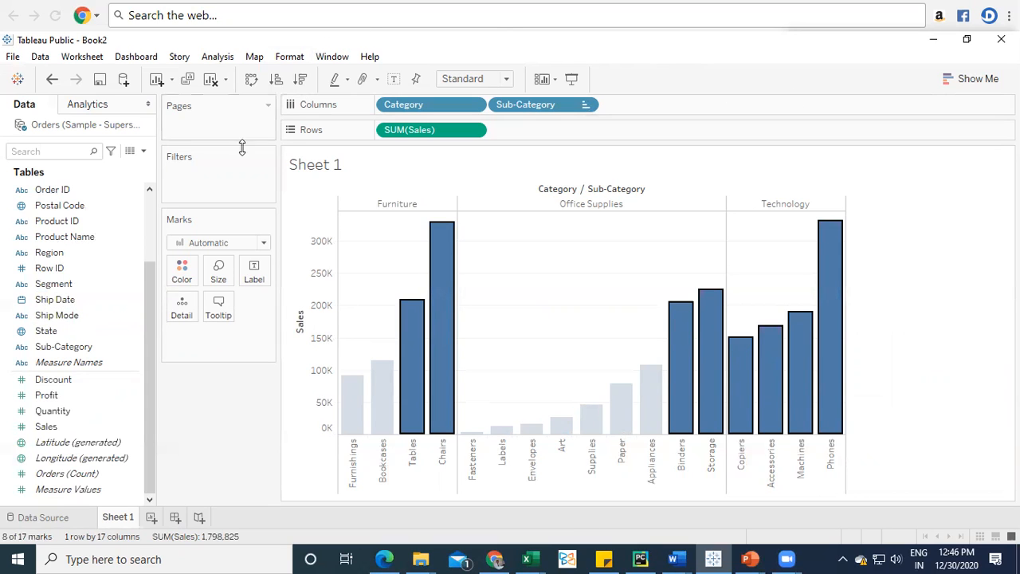
right_click(840, 269)
right_click(822, 255)
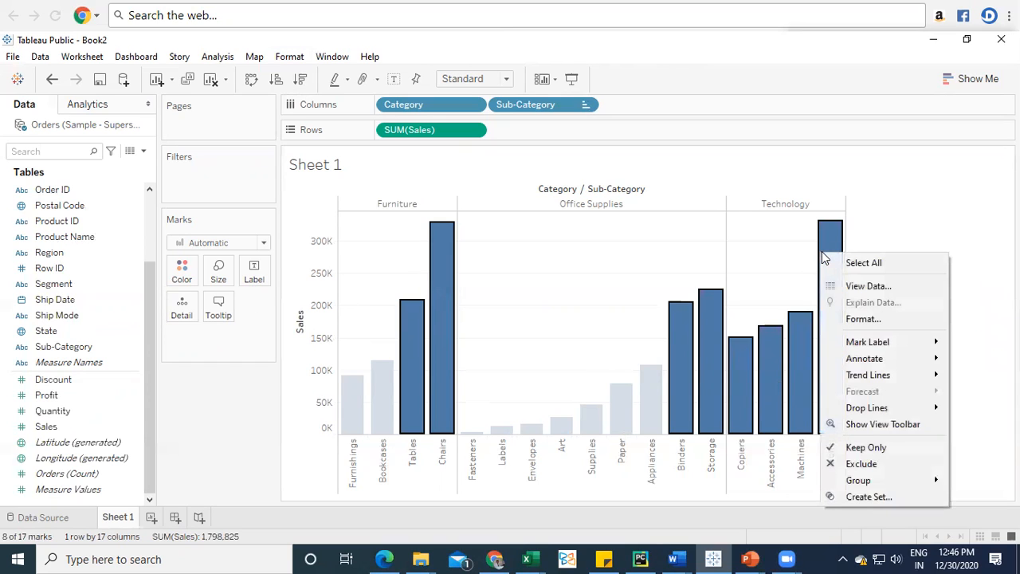
key(Escape)
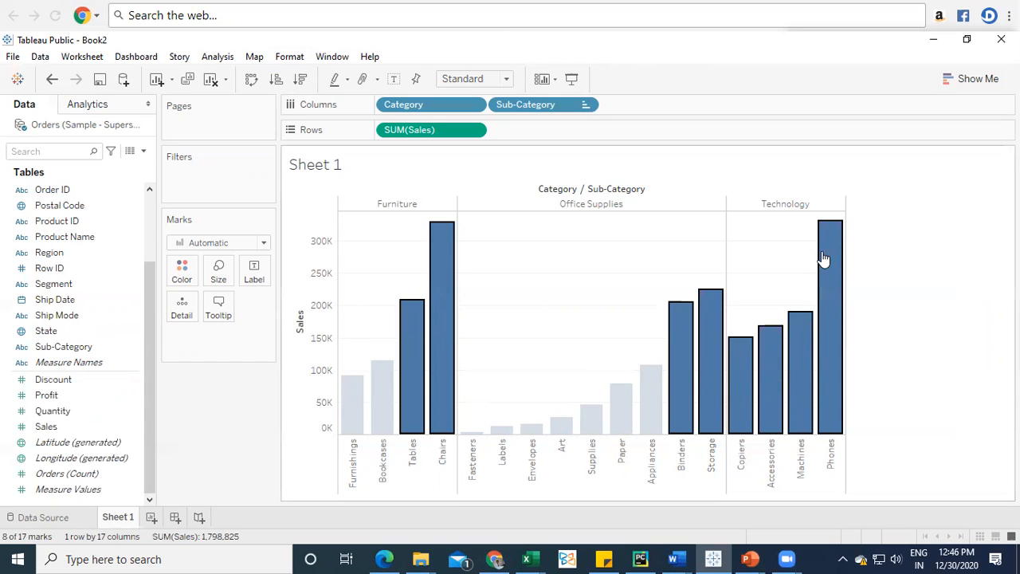
click(379, 252)
Create a set named Set 1 from the Tables, Chairs, Binders, Storage and all four Technology bars, and clear the bar selection.
drag(372, 232, 838, 344)
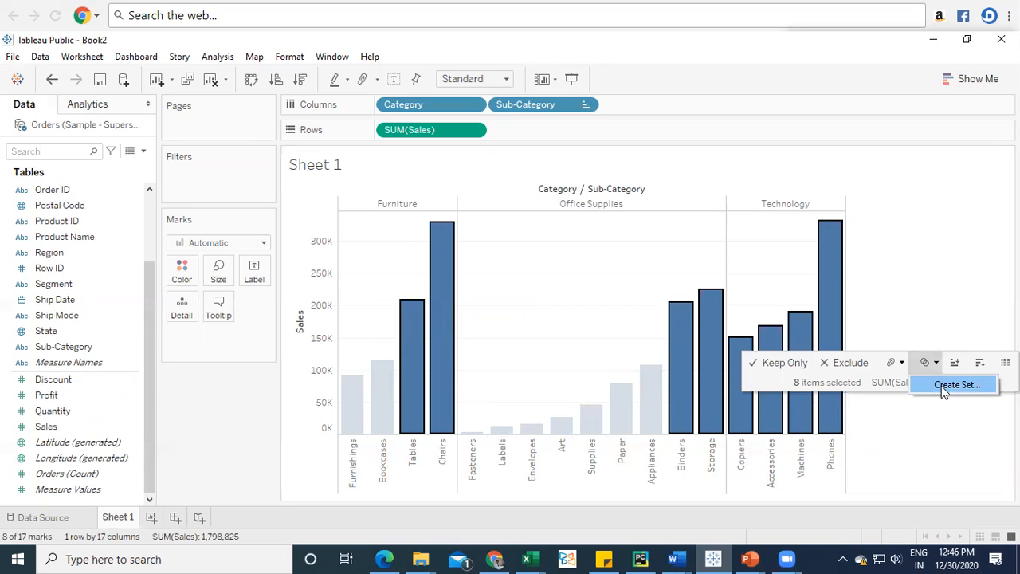
click(942, 385)
click(403, 165)
key(BackSpace)
text(1)
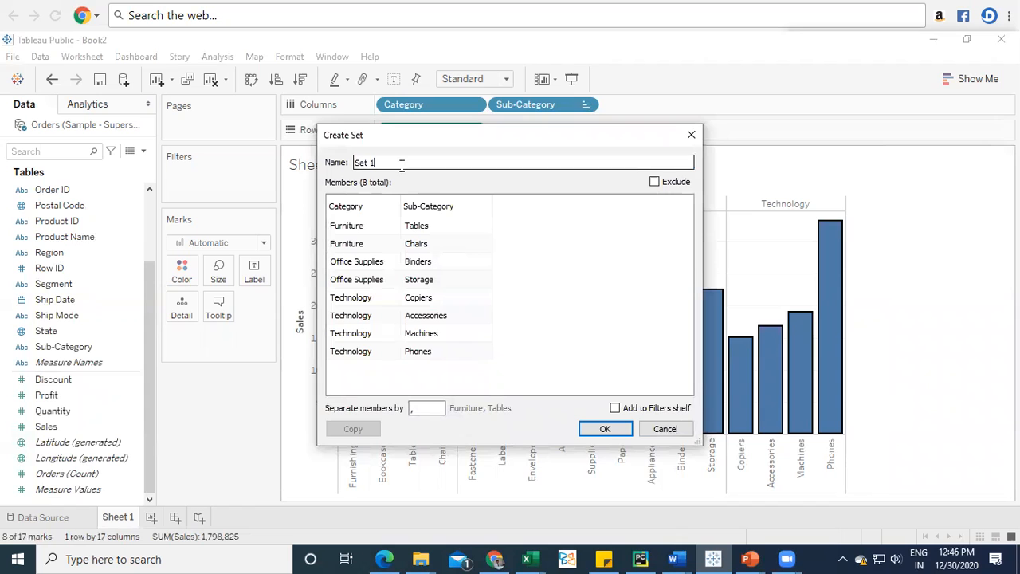
click(604, 429)
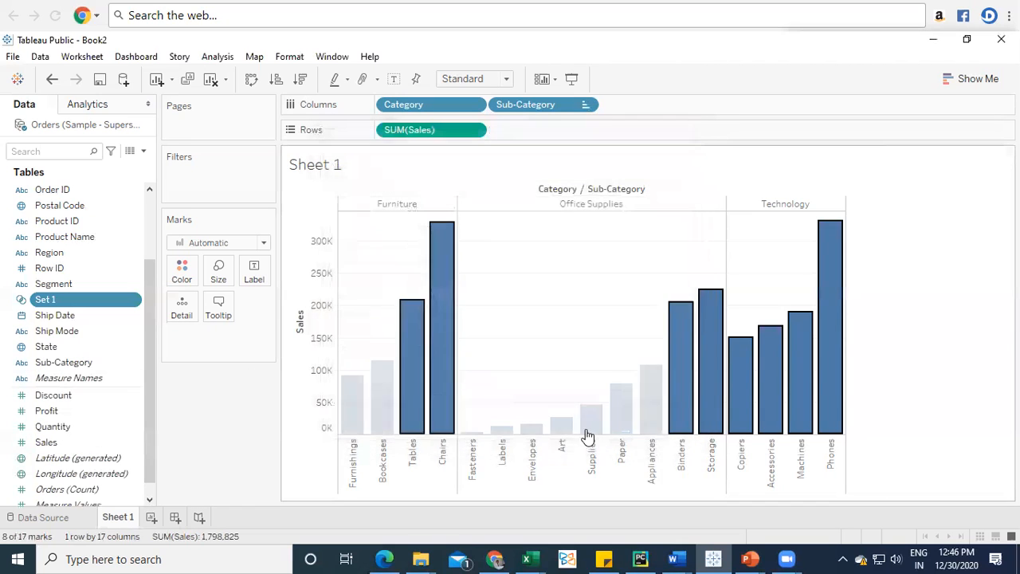
click(943, 337)
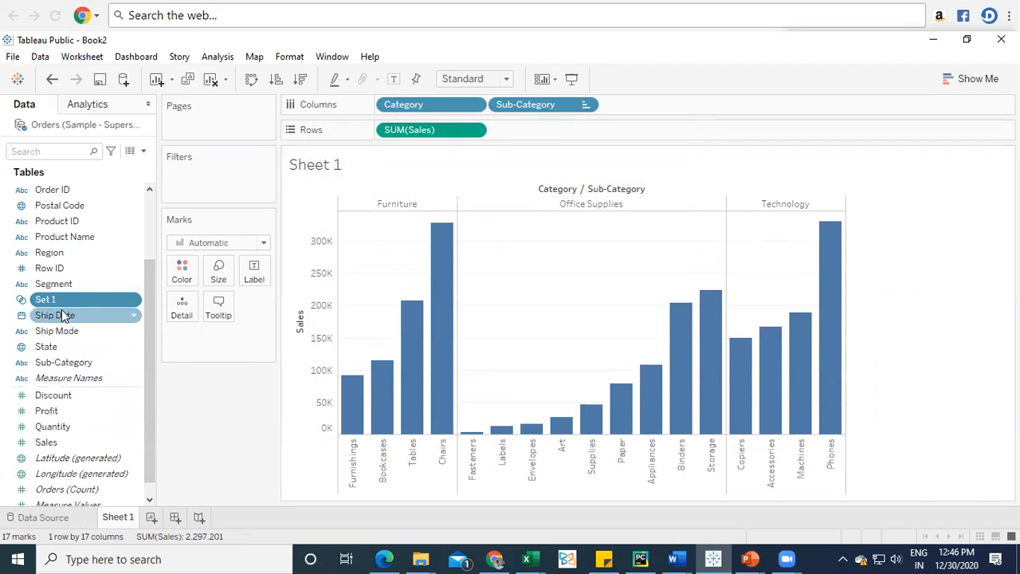
Color the Sales bars by Set 1 membership and assign the Automatic palette to its In and Out values.
drag(60, 303, 183, 276)
click(183, 268)
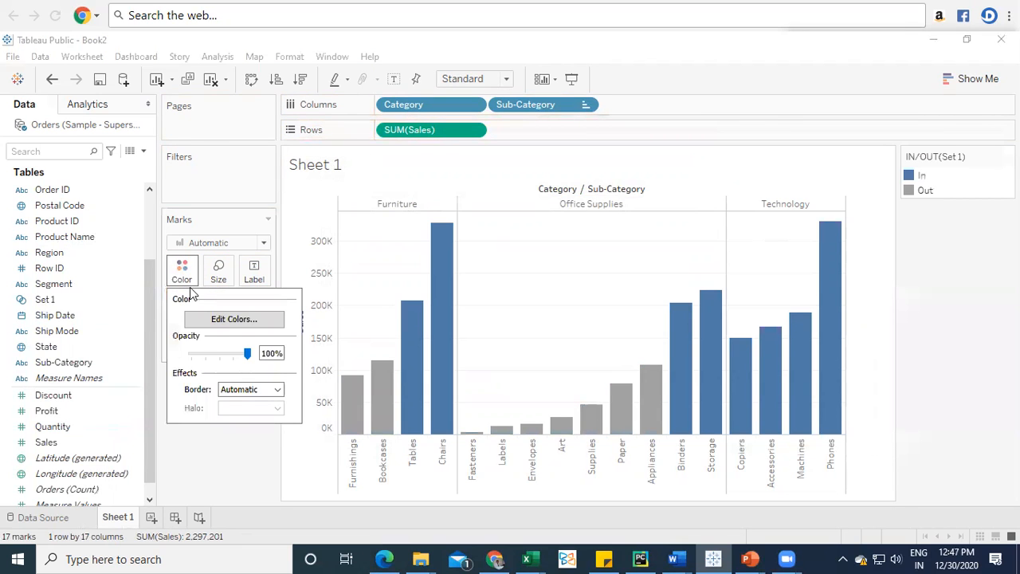
click(236, 324)
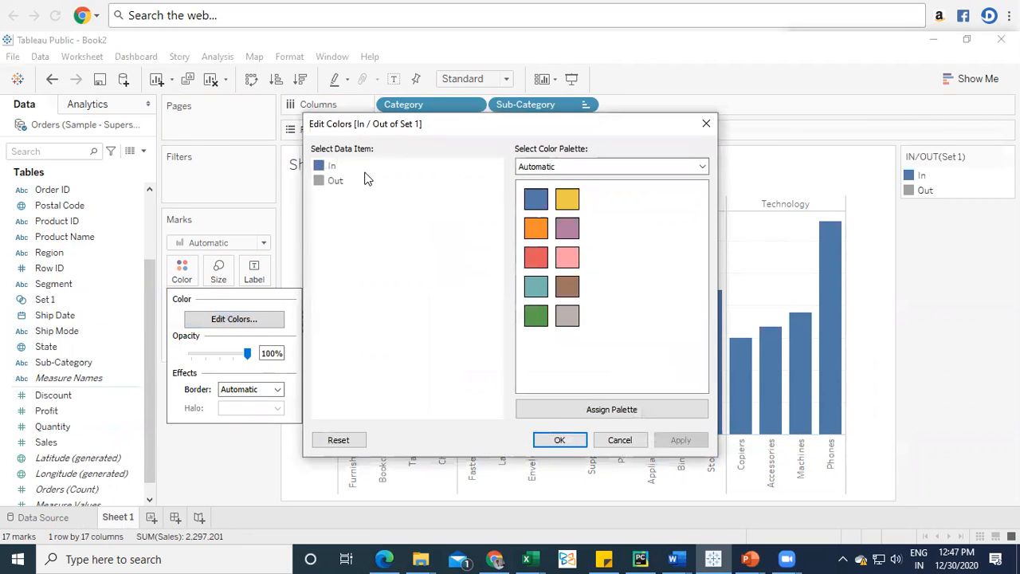
drag(376, 129, 185, 250)
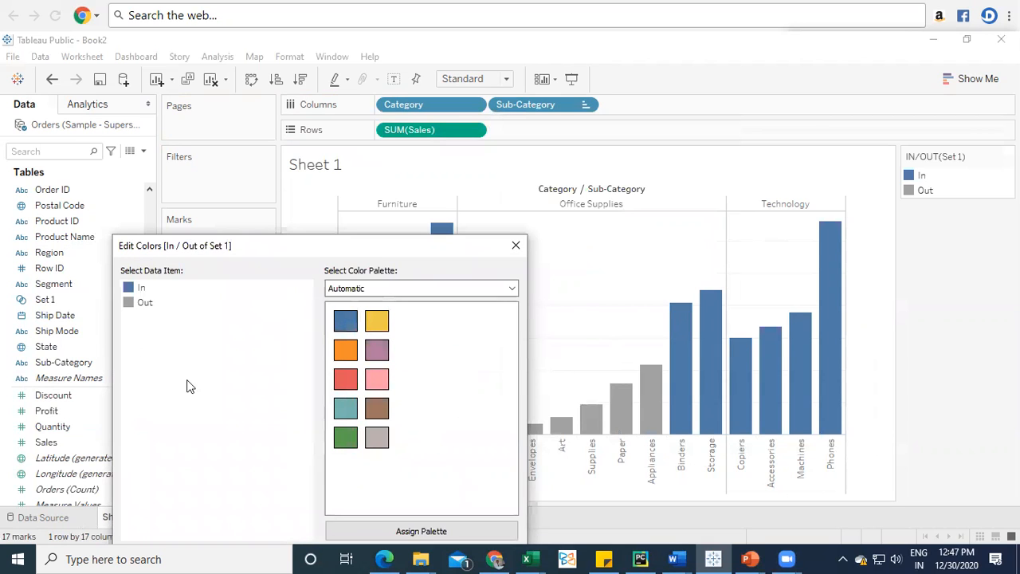
drag(256, 252, 241, 88)
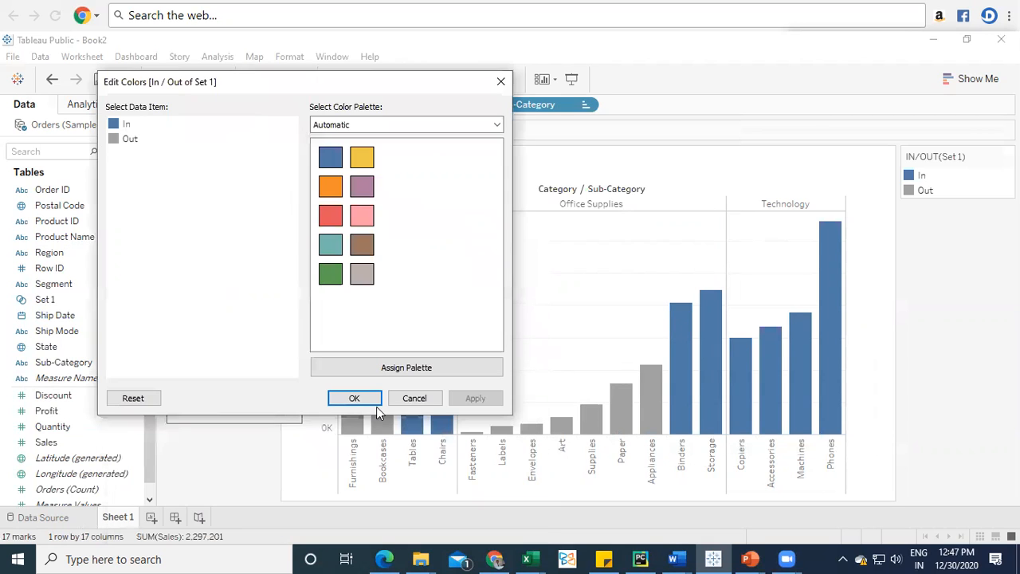
click(407, 367)
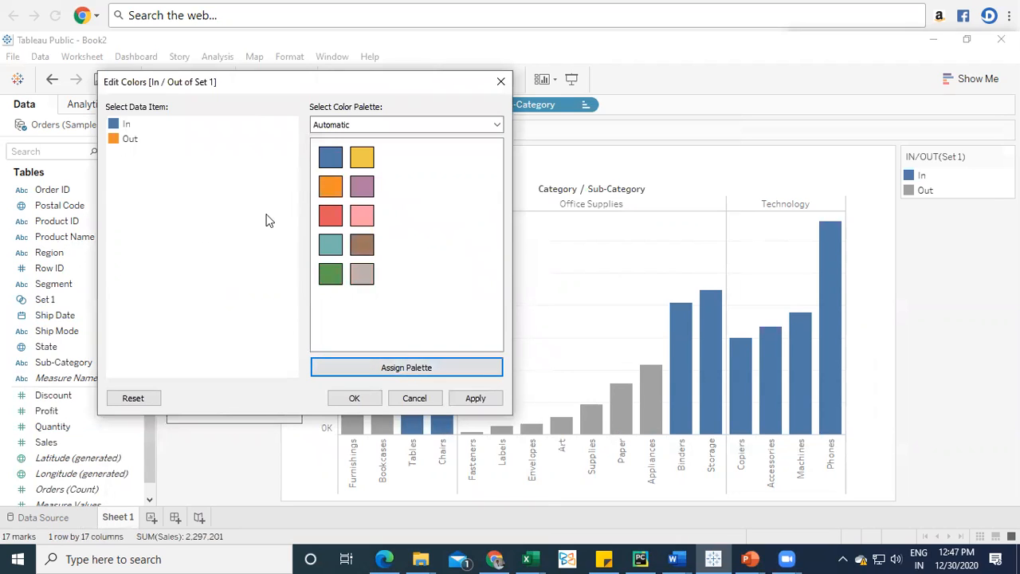
click(331, 271)
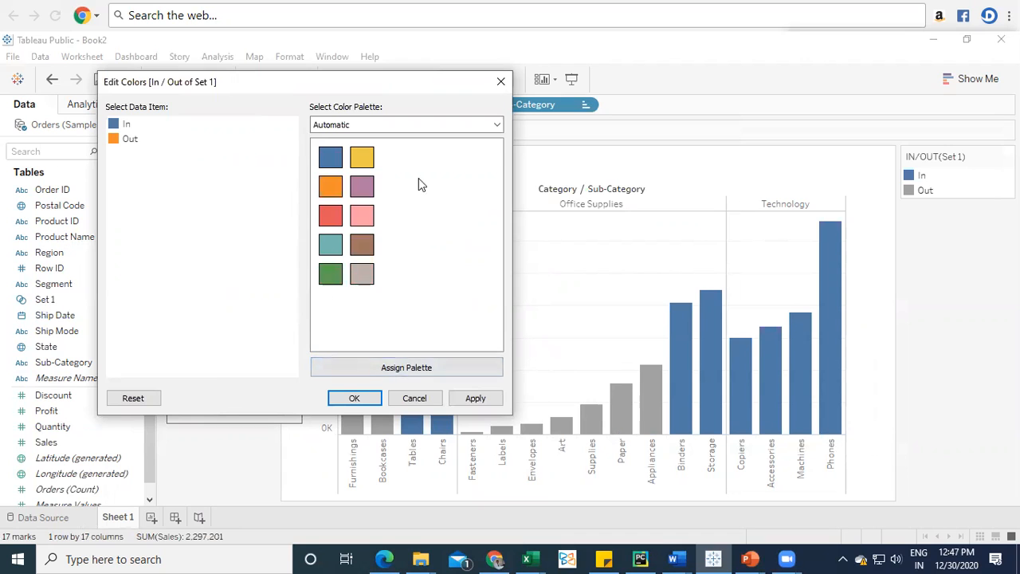
click(496, 126)
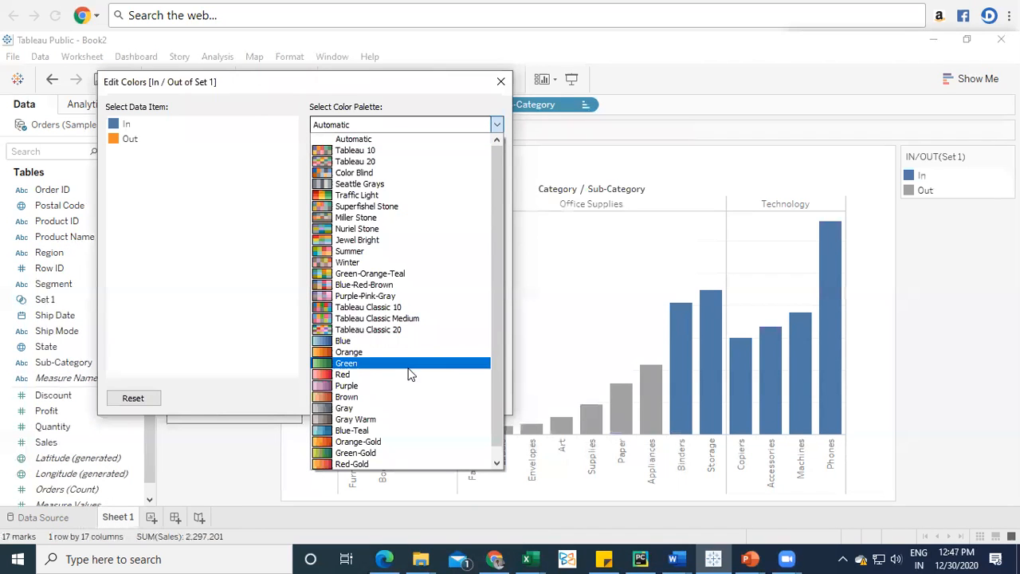
click(342, 363)
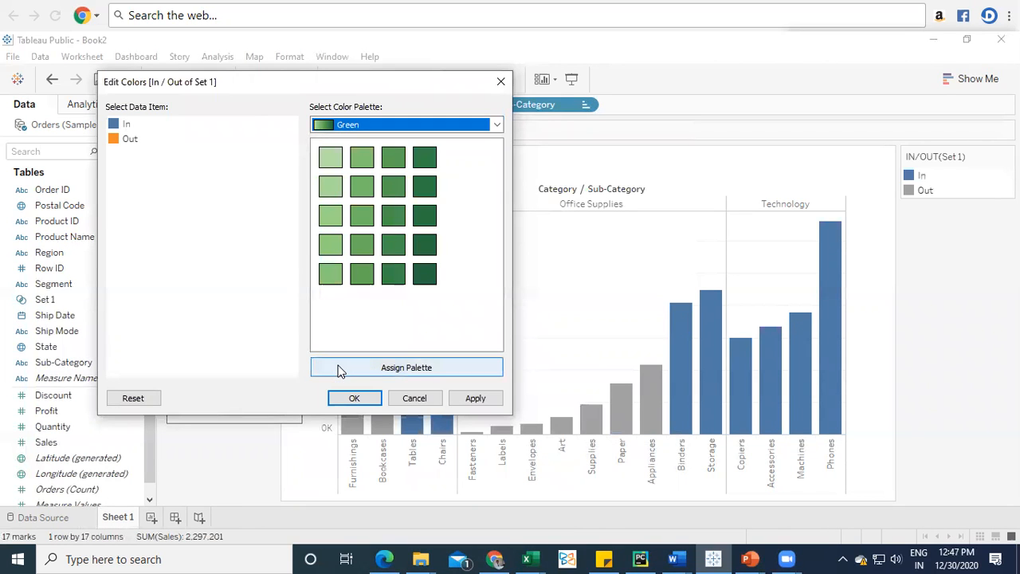
drag(501, 186, 516, 122)
click(379, 140)
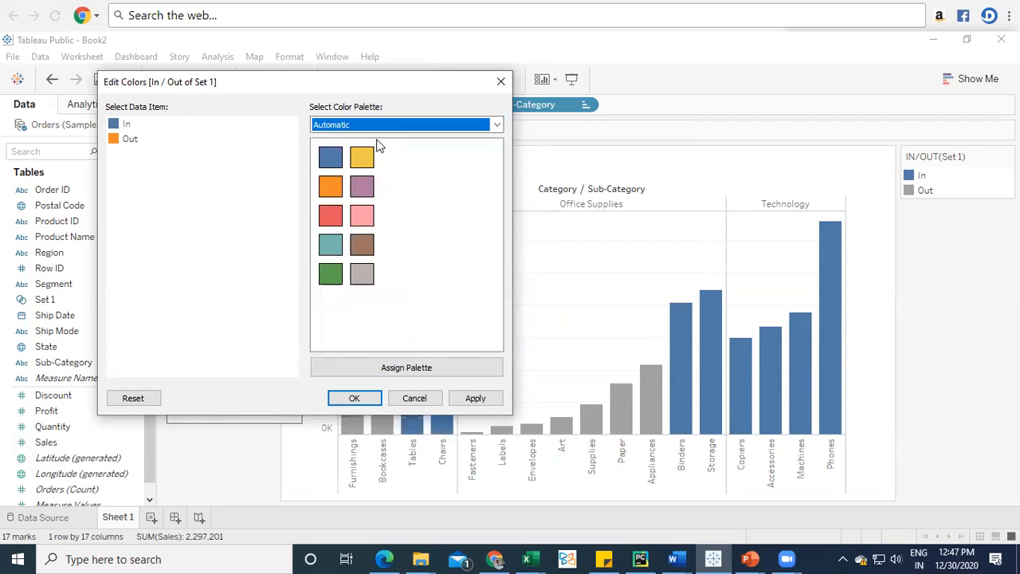
click(327, 163)
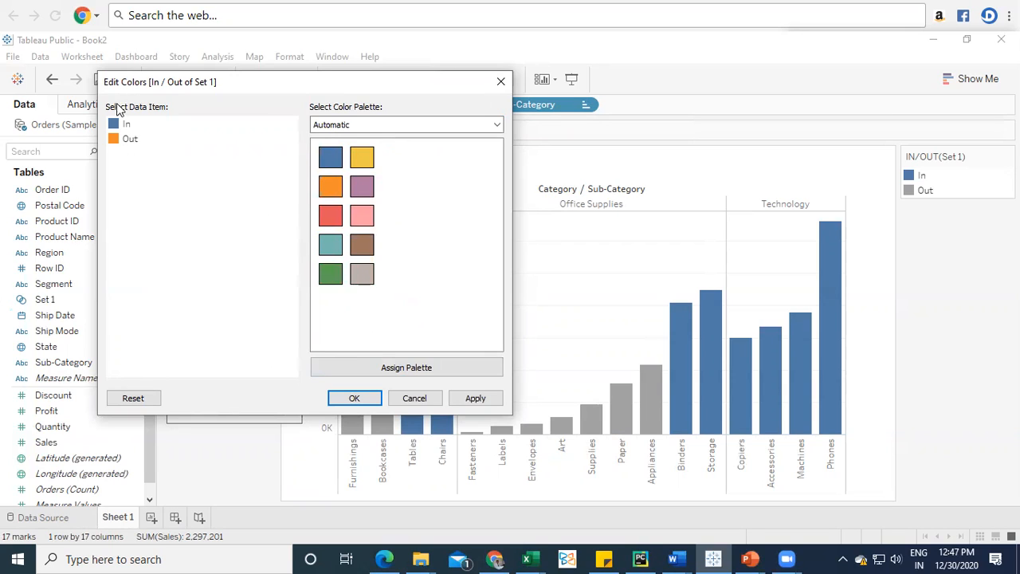
Set the color of the In members of Set 1 to light green from the Tableau 20 palette and apply it.
click(381, 125)
click(354, 149)
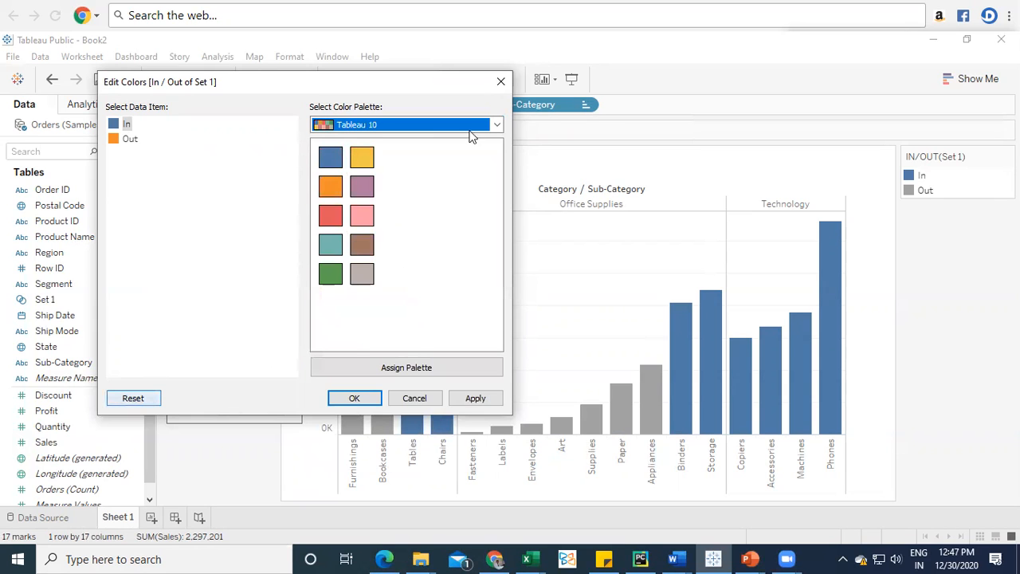
click(444, 128)
click(392, 152)
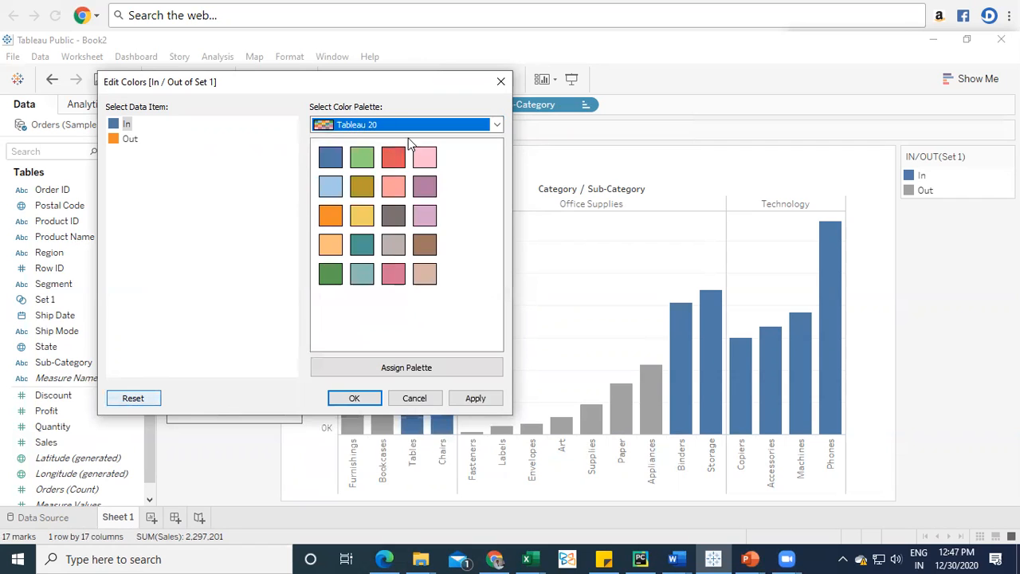
click(362, 158)
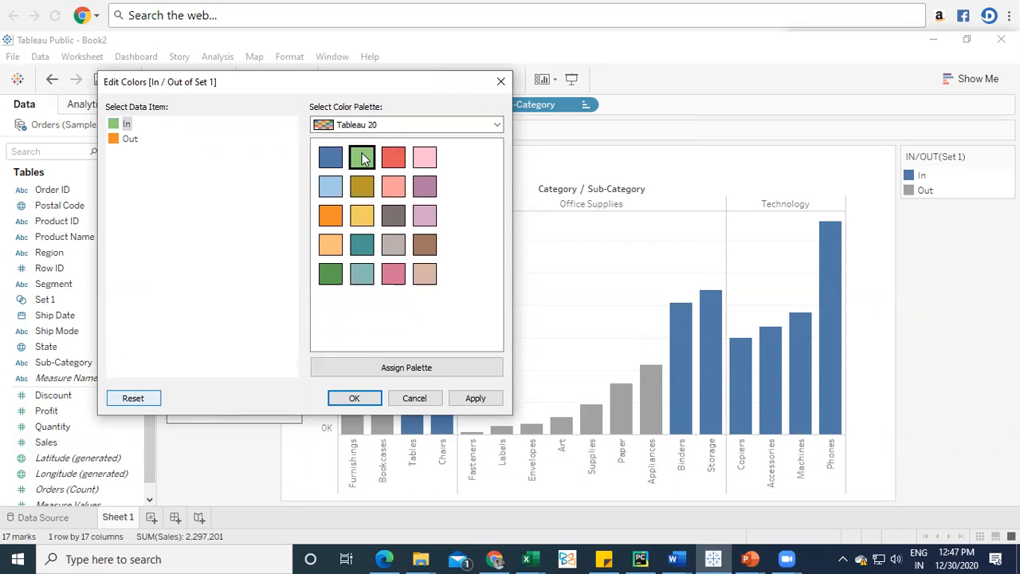
click(353, 397)
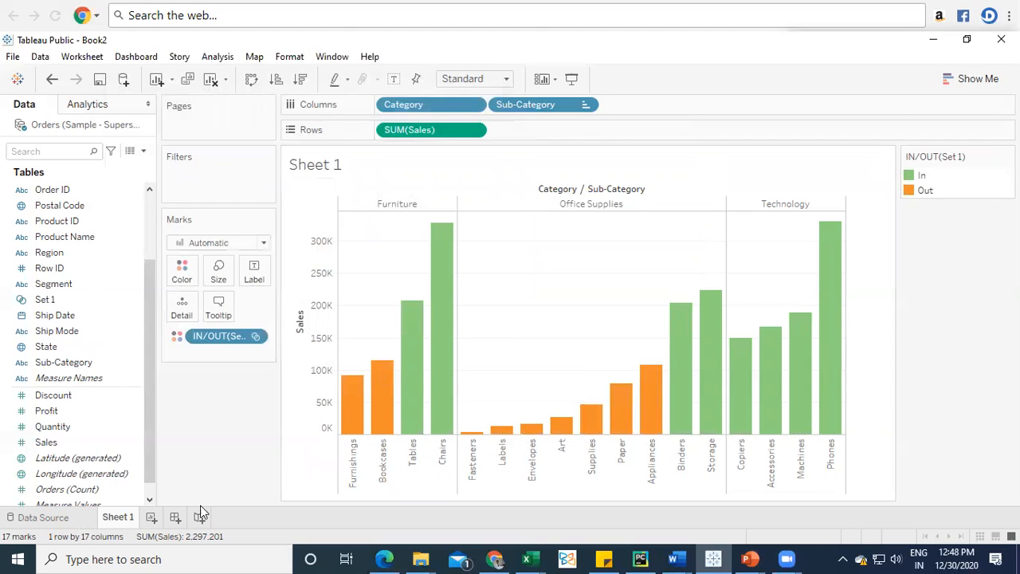
Add a new worksheet and build a bar chart of Sales by Sub-Category.
click(152, 518)
click(38, 319)
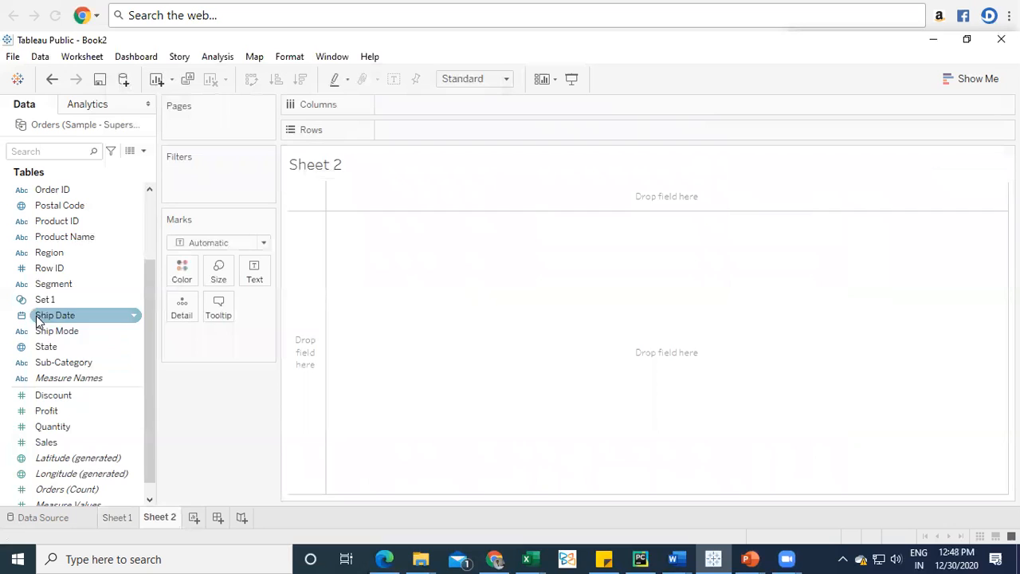
double_click(68, 444)
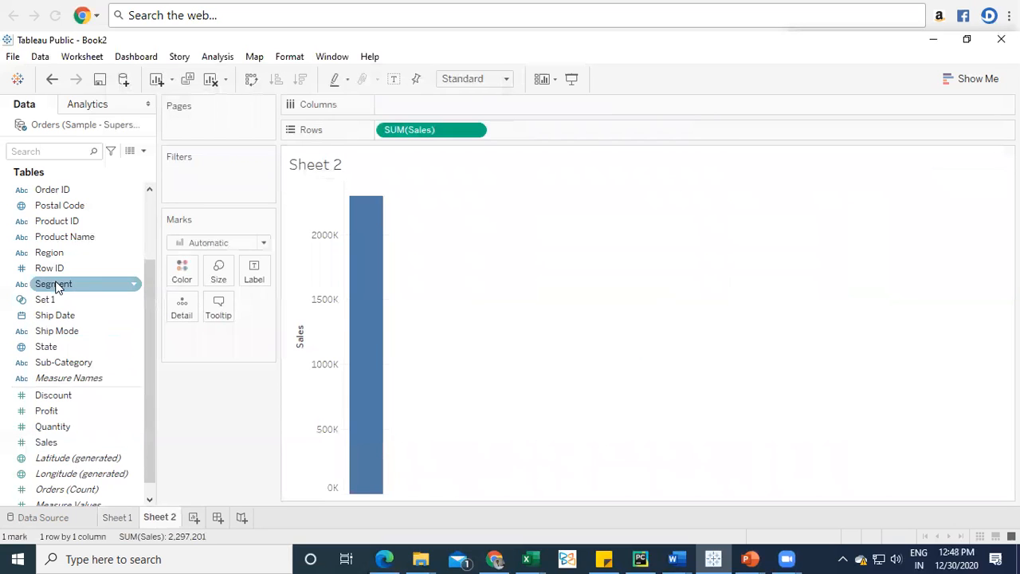
double_click(77, 364)
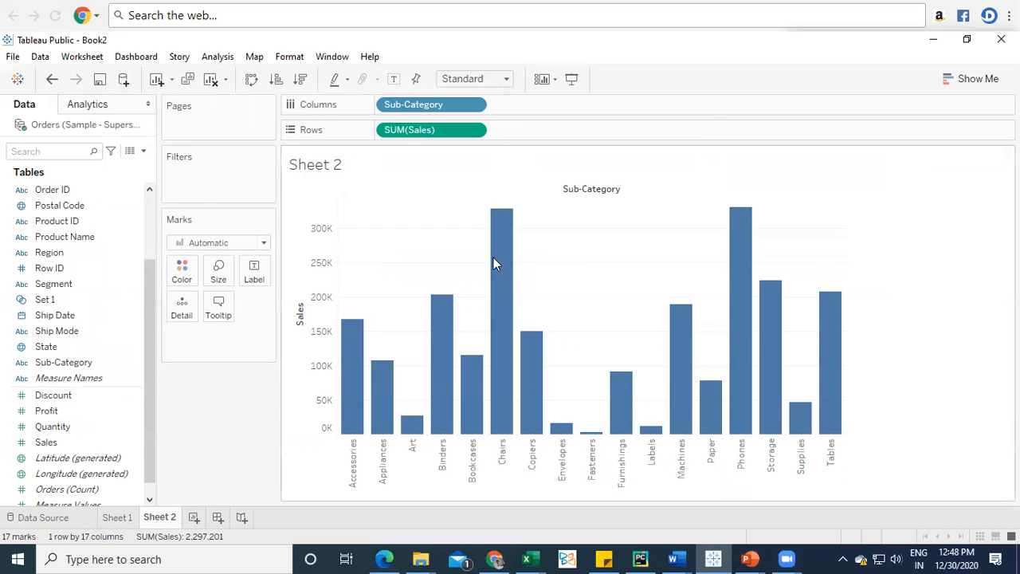
click(135, 443)
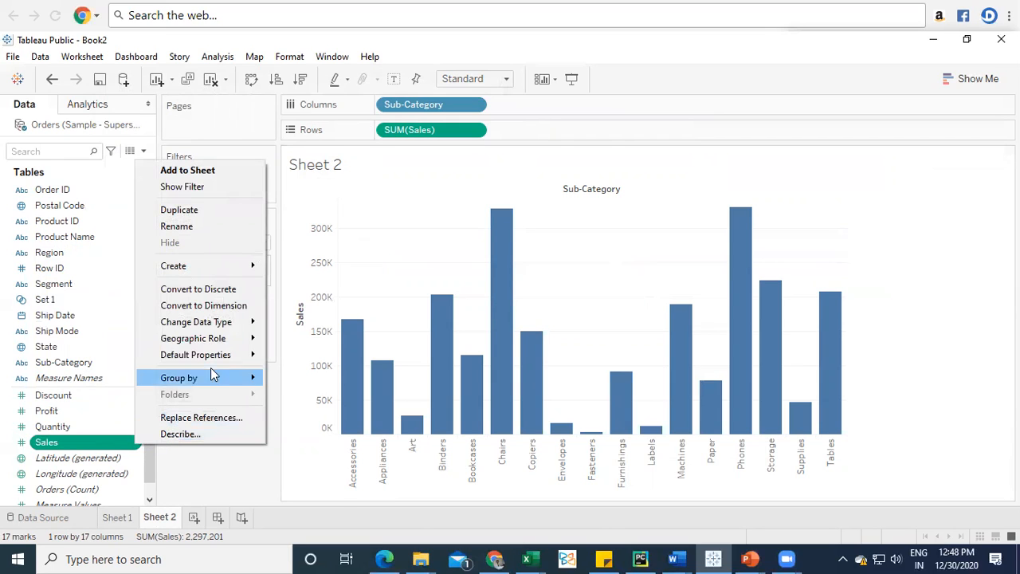
mouse_move(243, 271)
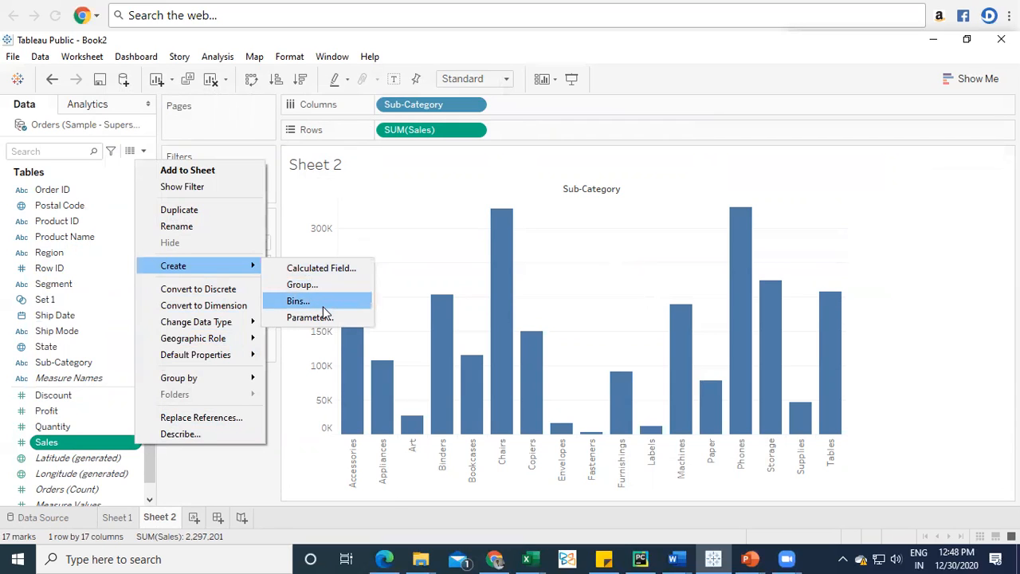
click(114, 369)
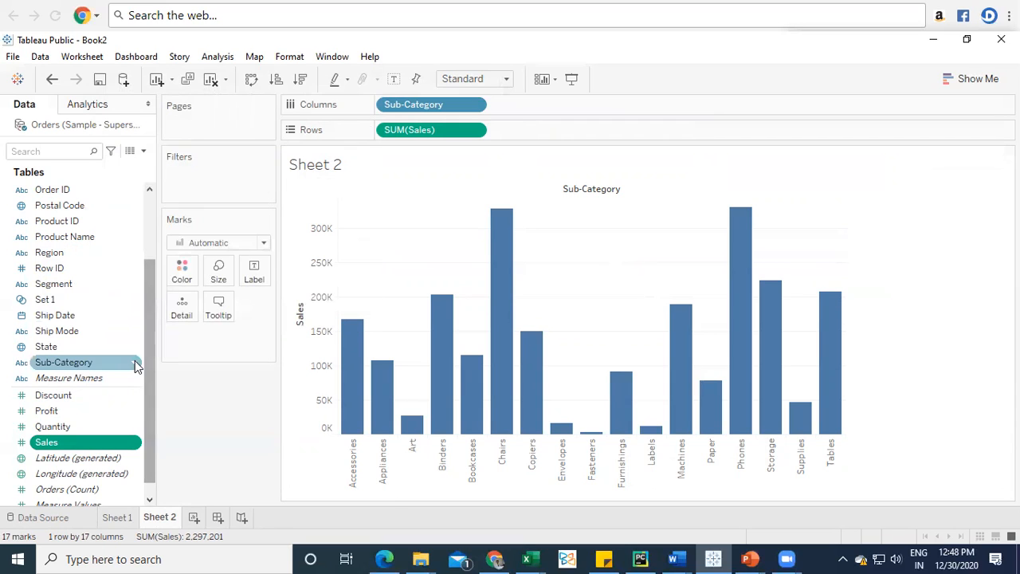
click(135, 363)
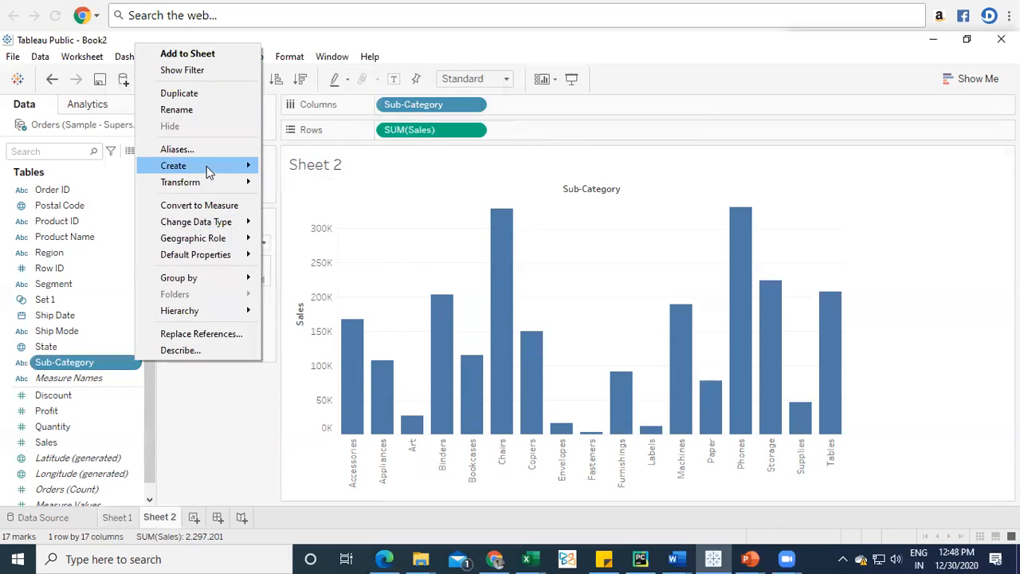
mouse_move(209, 171)
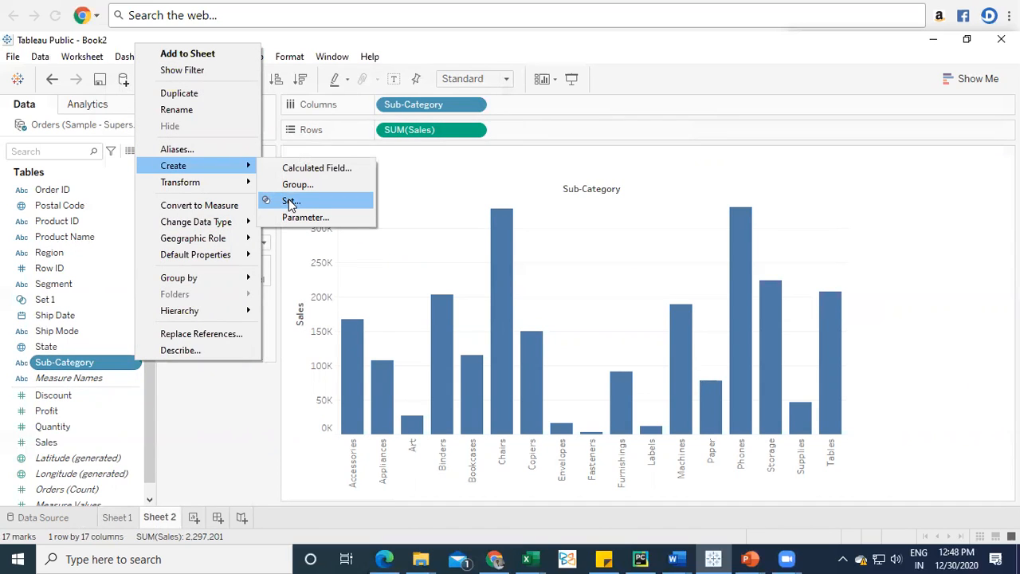
click(86, 363)
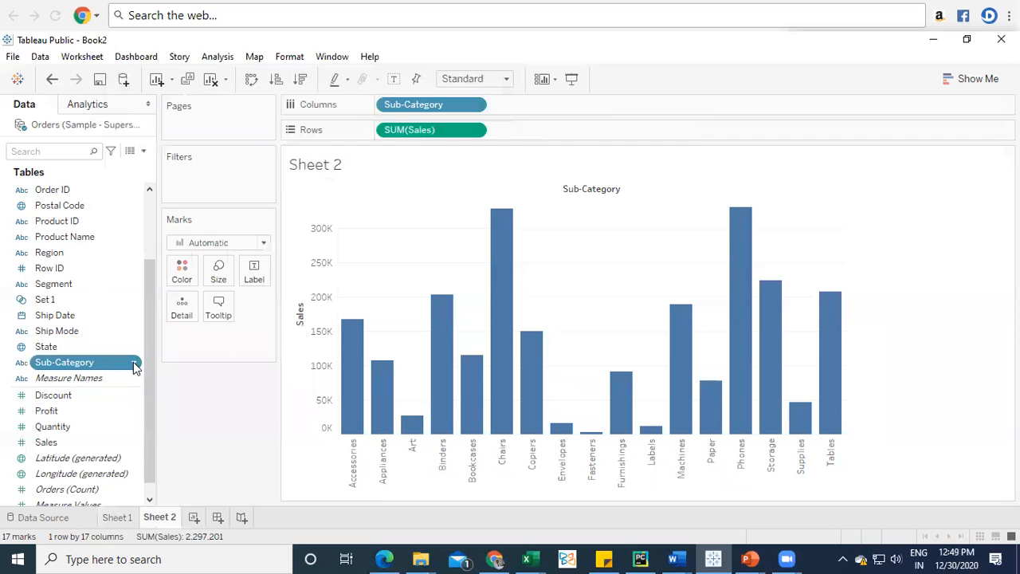
Start a new set from the Sub-Category field and name it Set-2.
click(135, 364)
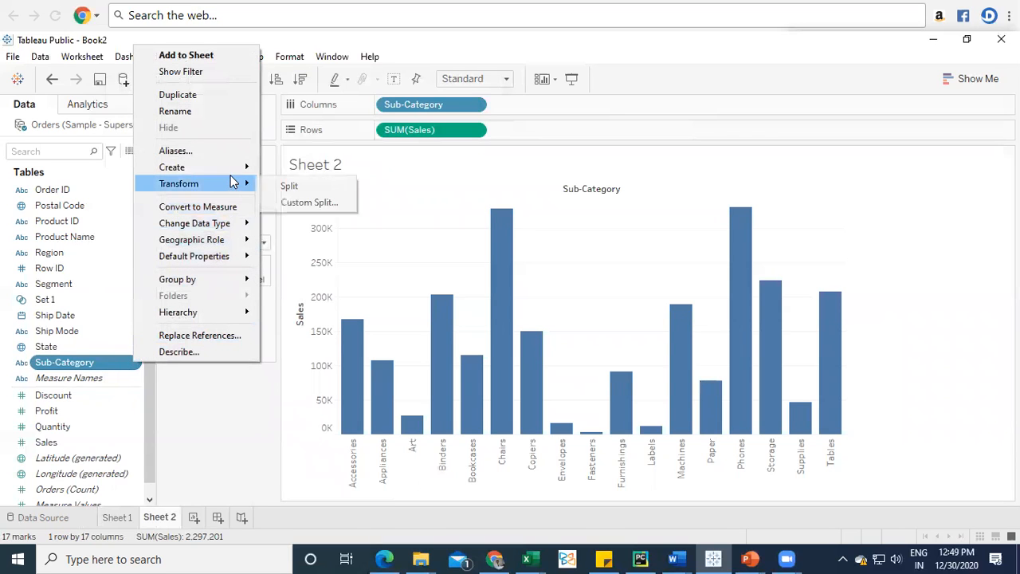
mouse_move(234, 167)
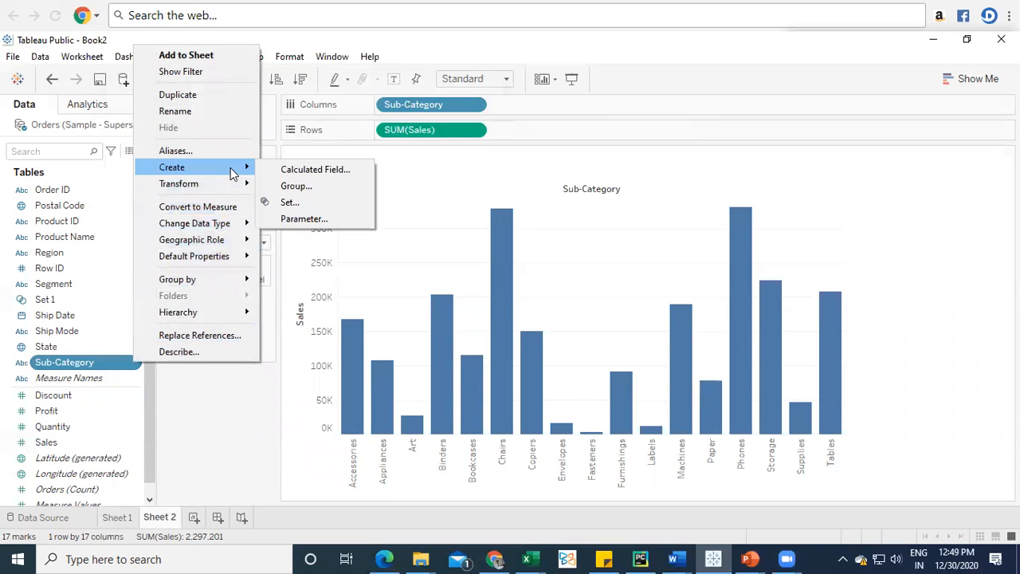
click(306, 201)
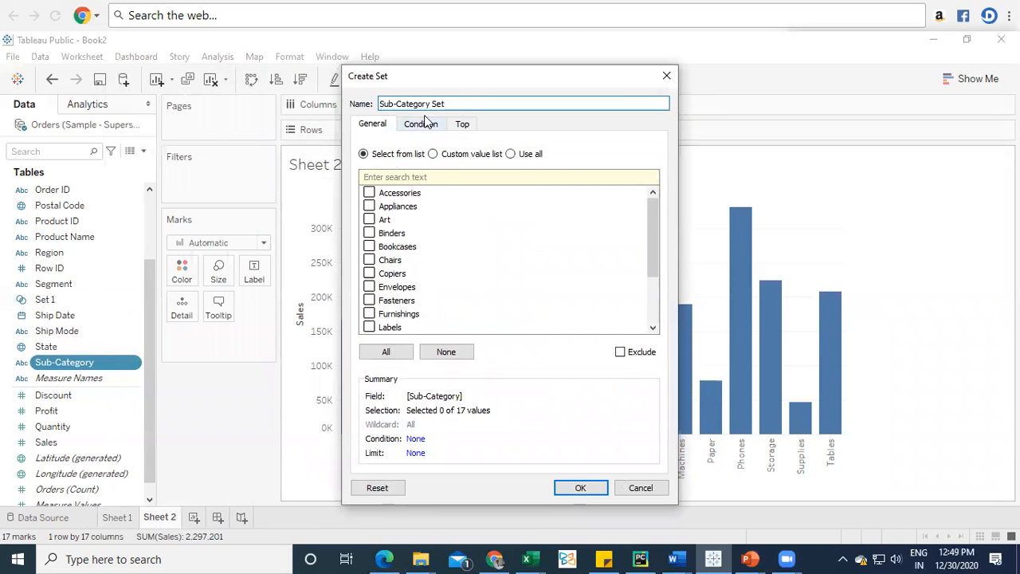
drag(453, 104, 318, 119)
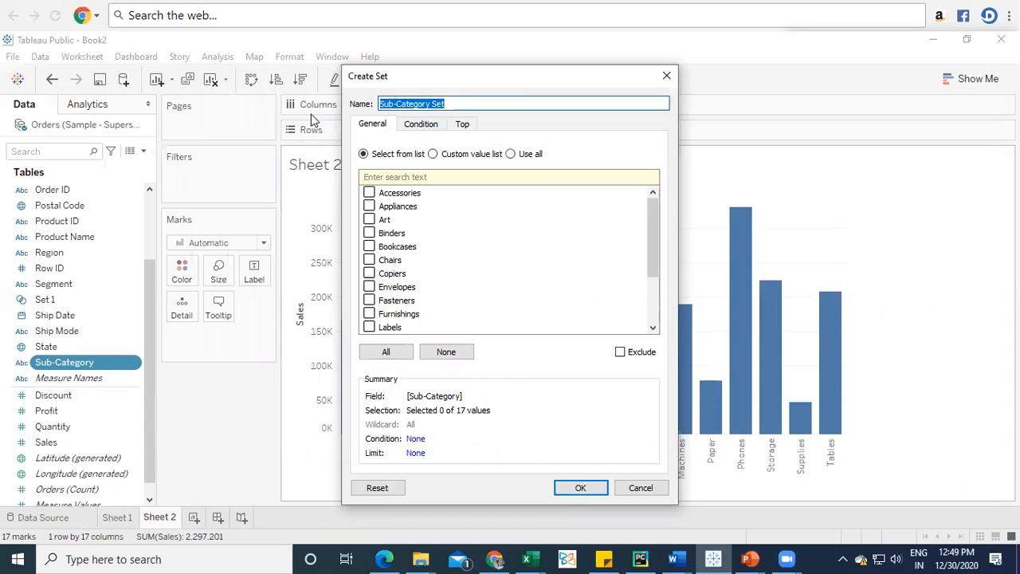
text(Se)
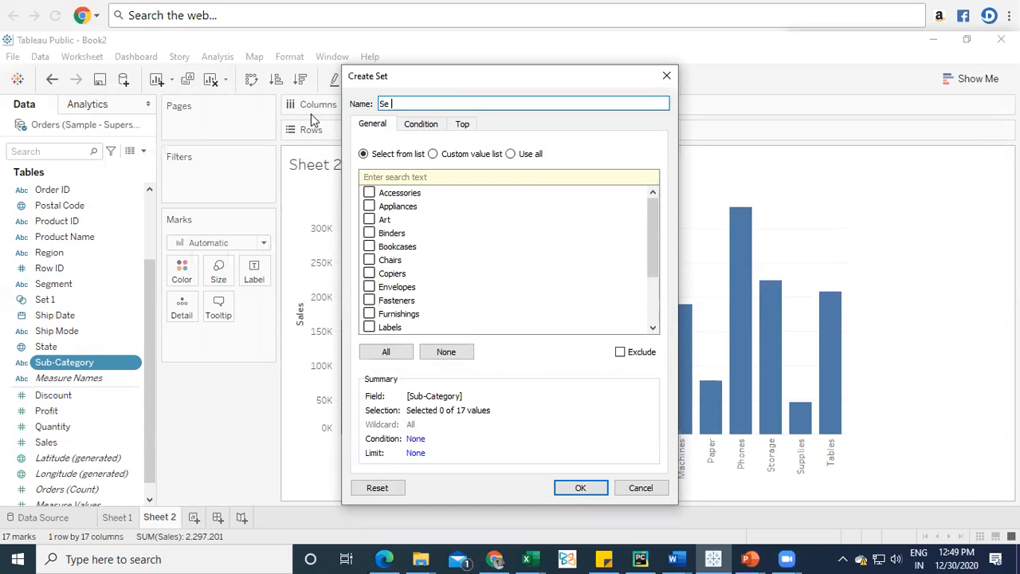
text(t-2)
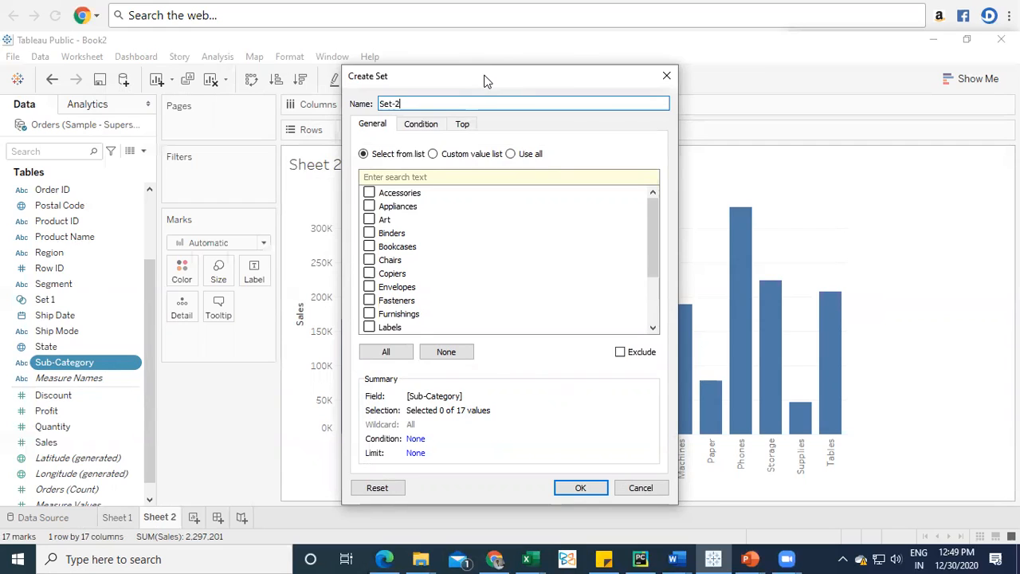
drag(487, 80, 745, 78)
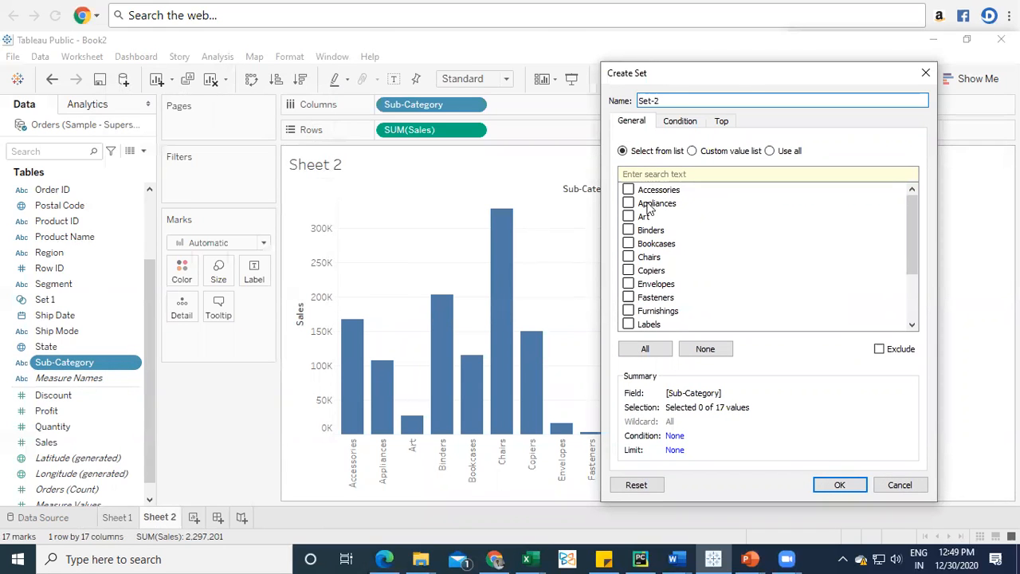
Limit Set-2 by field to the top 3 sub-categories.
click(677, 123)
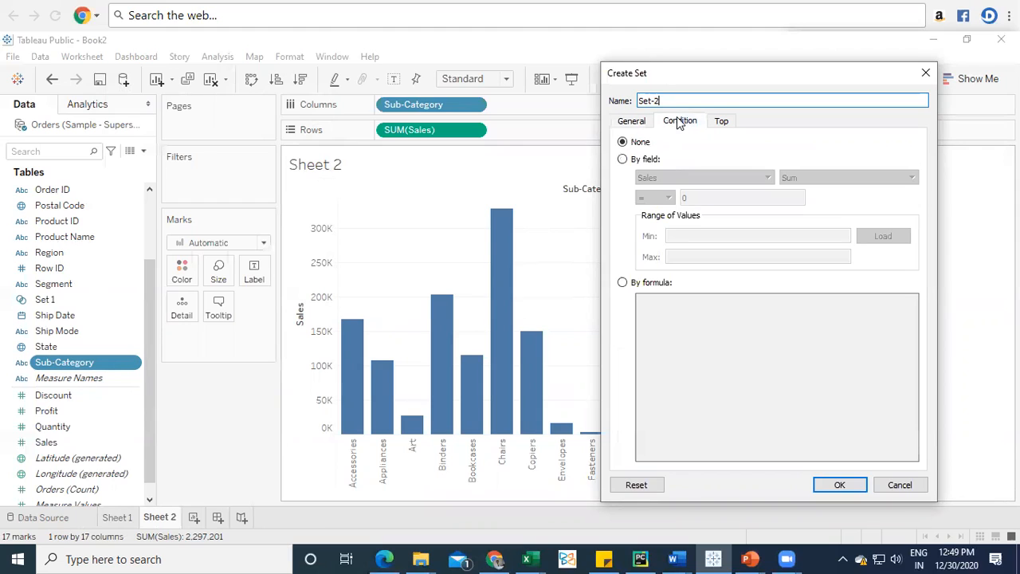
click(723, 121)
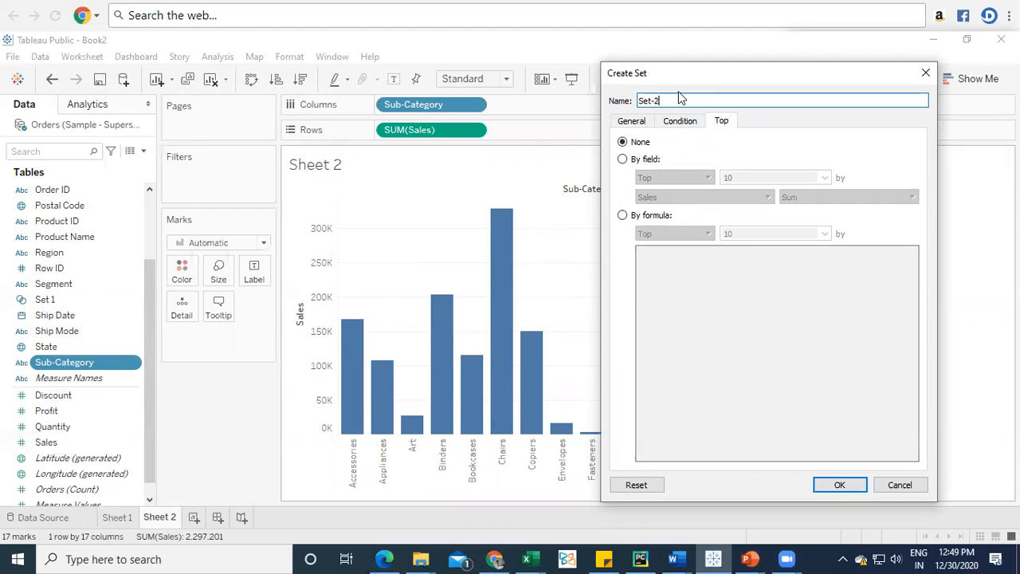
drag(679, 76, 668, 119)
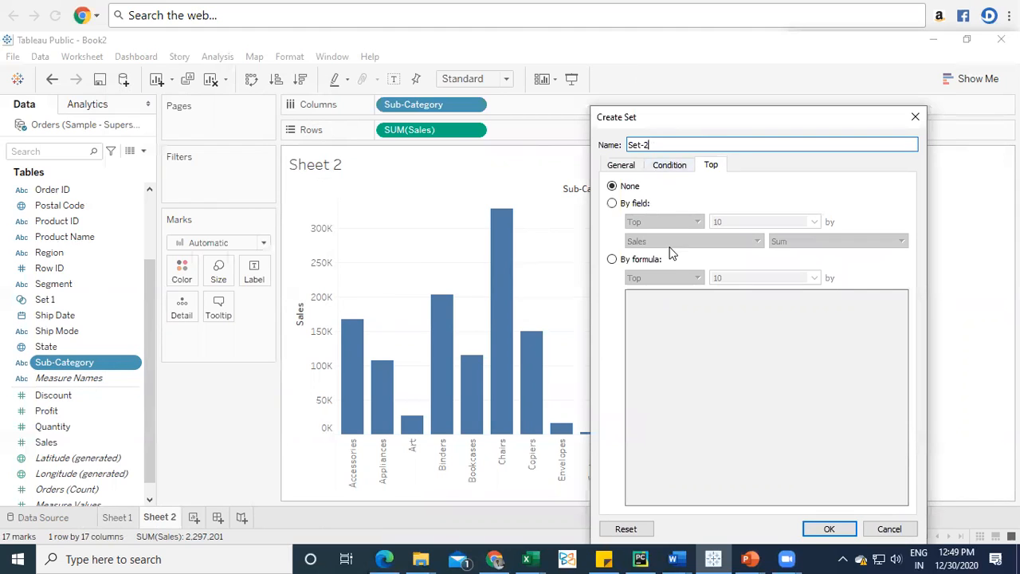
click(637, 204)
click(745, 220)
text(5)
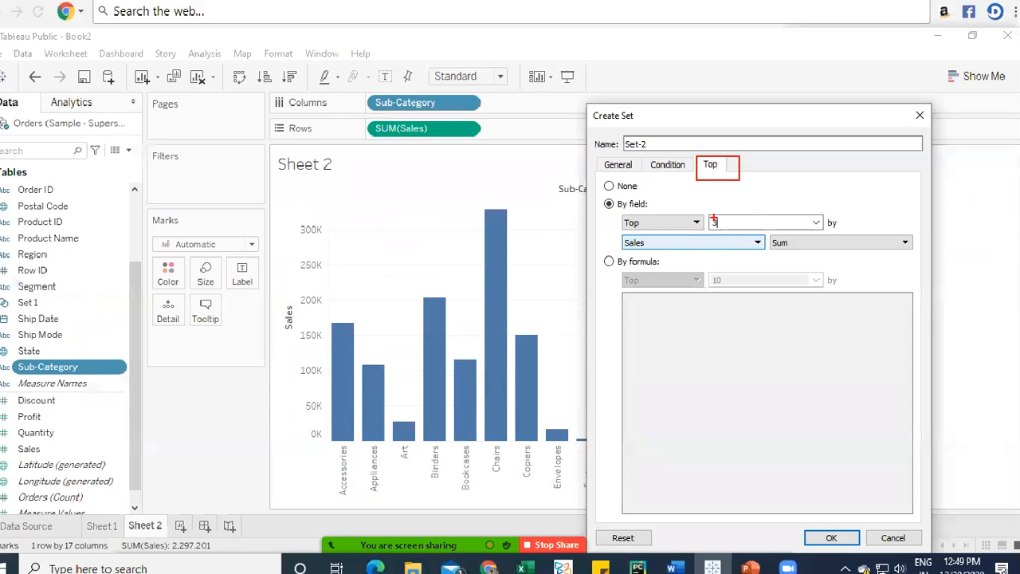
Rank the top members of Set-2 by the sum of Sales and create the set.
click(696, 224)
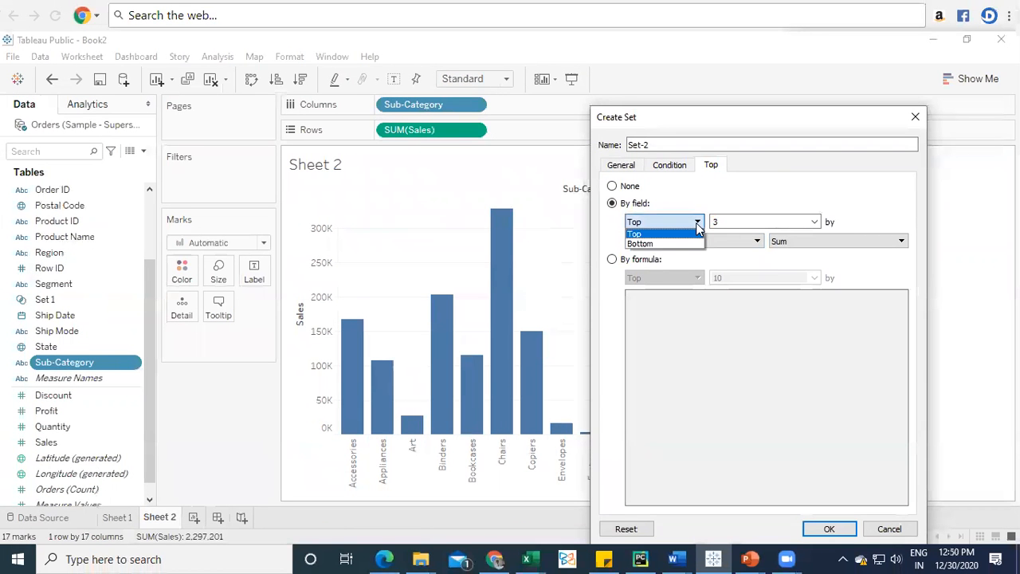
click(696, 226)
click(745, 222)
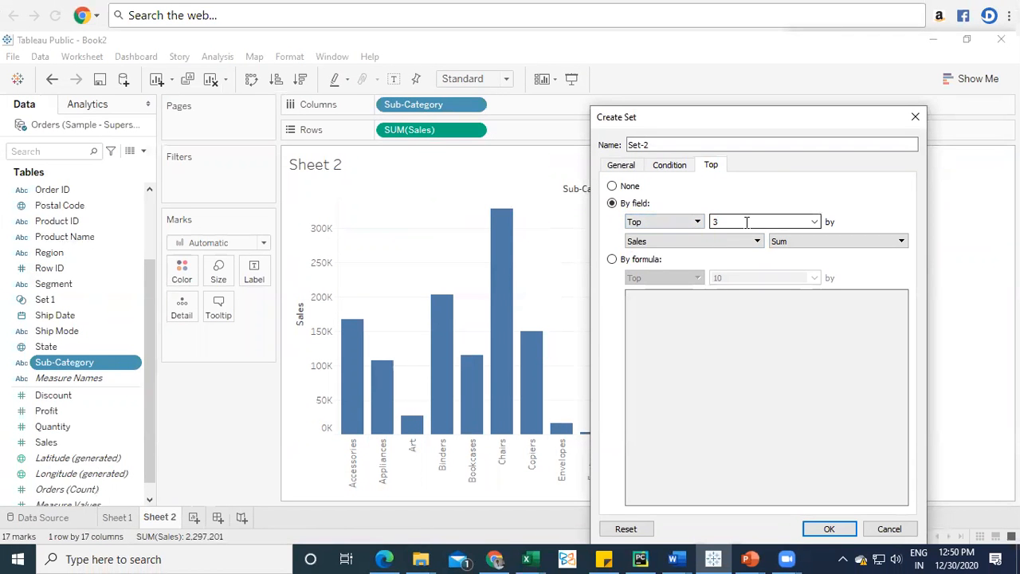
click(752, 242)
click(756, 243)
click(756, 244)
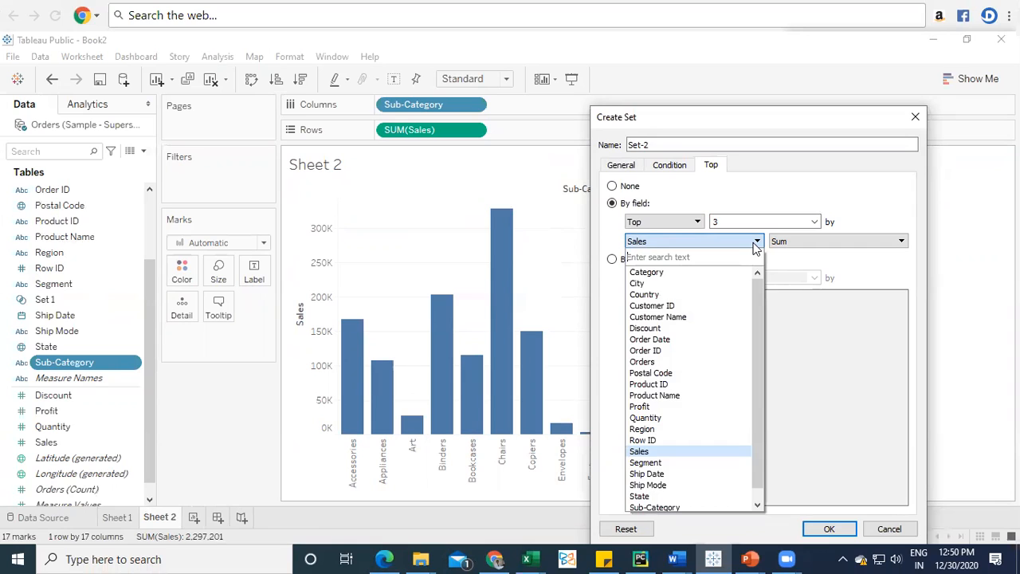
click(640, 451)
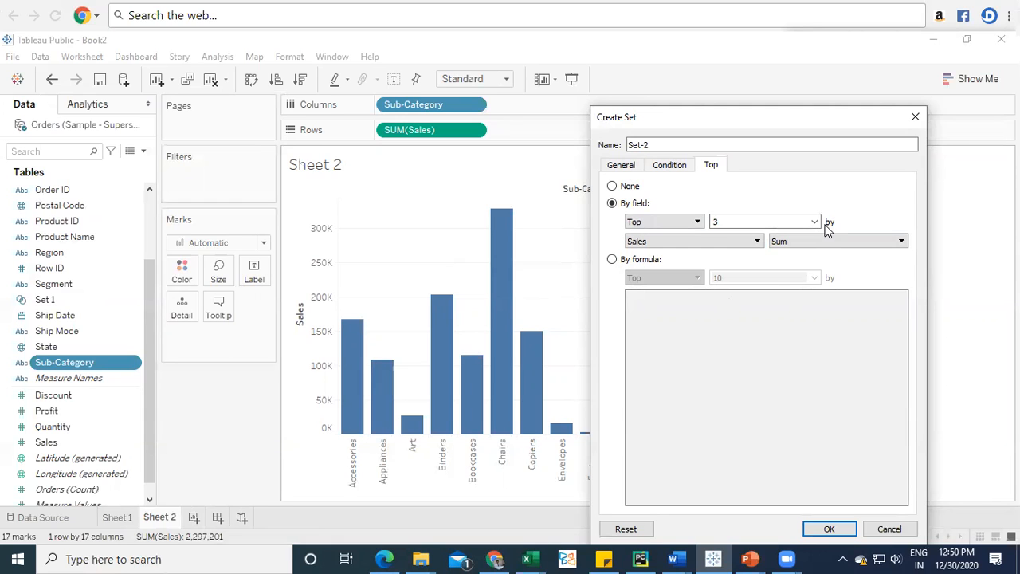
click(829, 528)
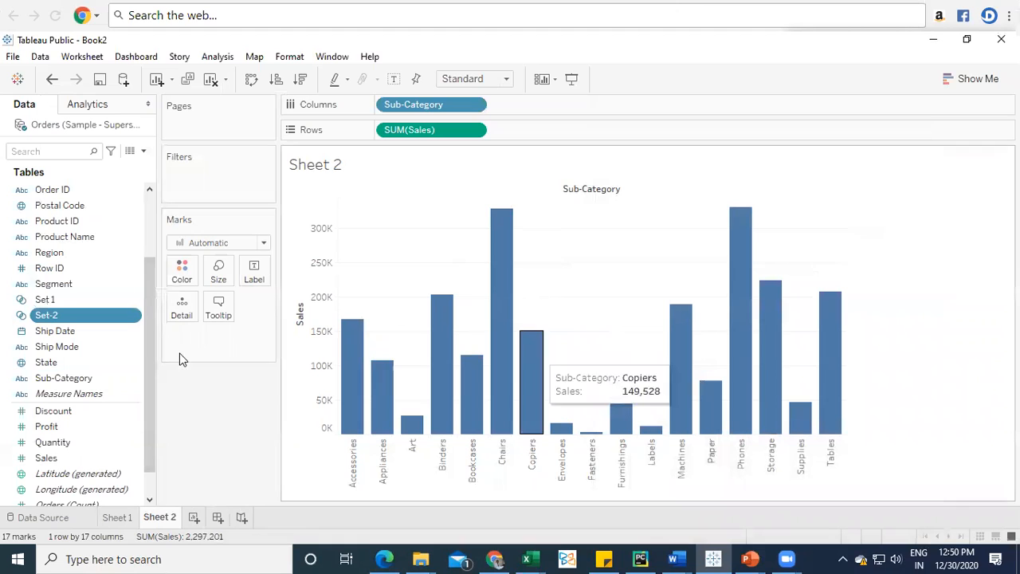
Color the Sales bars by Set-2 membership, swap to Set 1 for comparison, and return to Set-2.
drag(86, 314, 182, 275)
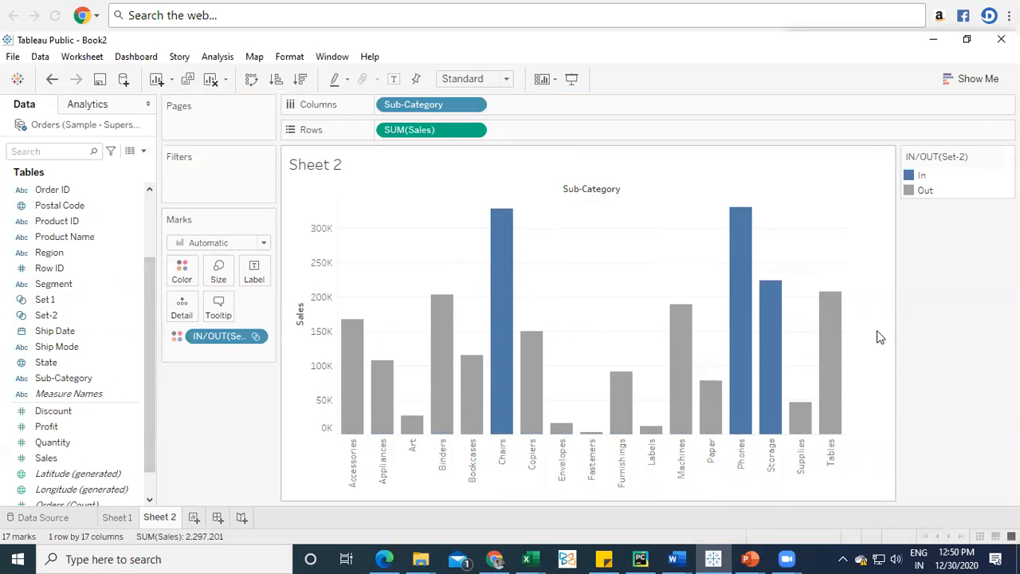
drag(215, 335, 200, 430)
drag(47, 299, 181, 271)
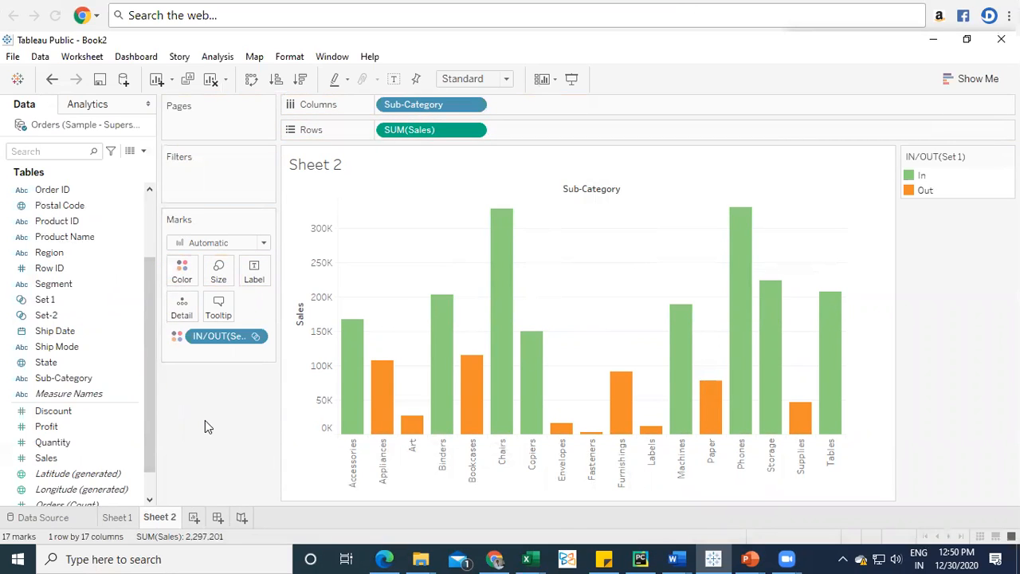
drag(82, 318, 179, 275)
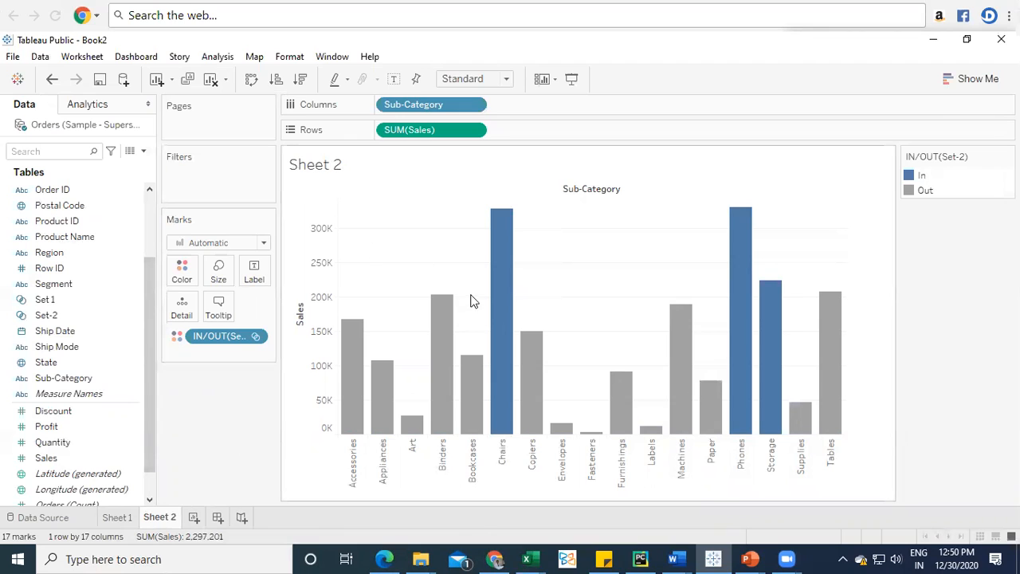
Highlight the bars with sales above 200K to compare them with the set members, and clear the selection.
drag(378, 222, 855, 295)
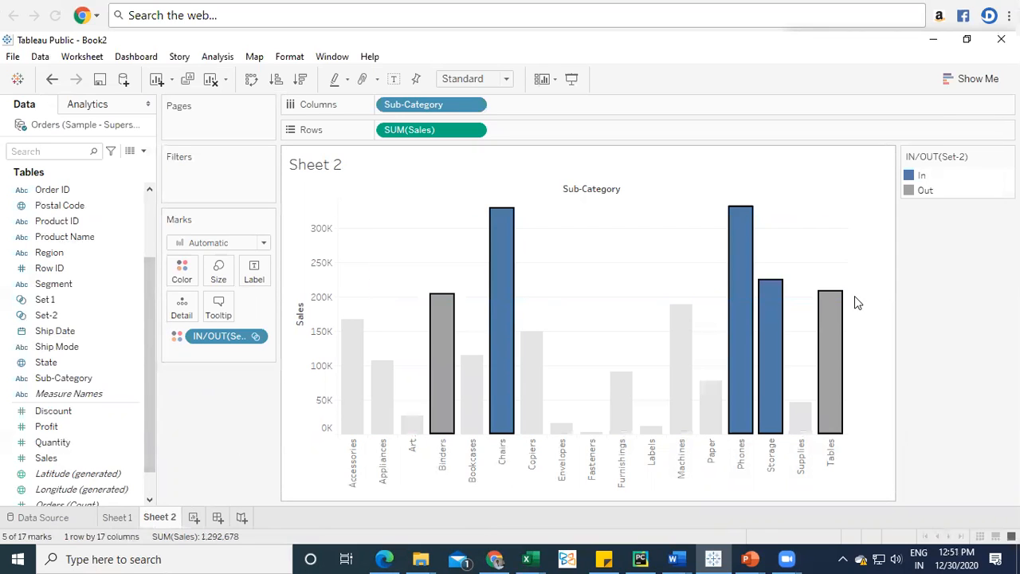
click(518, 397)
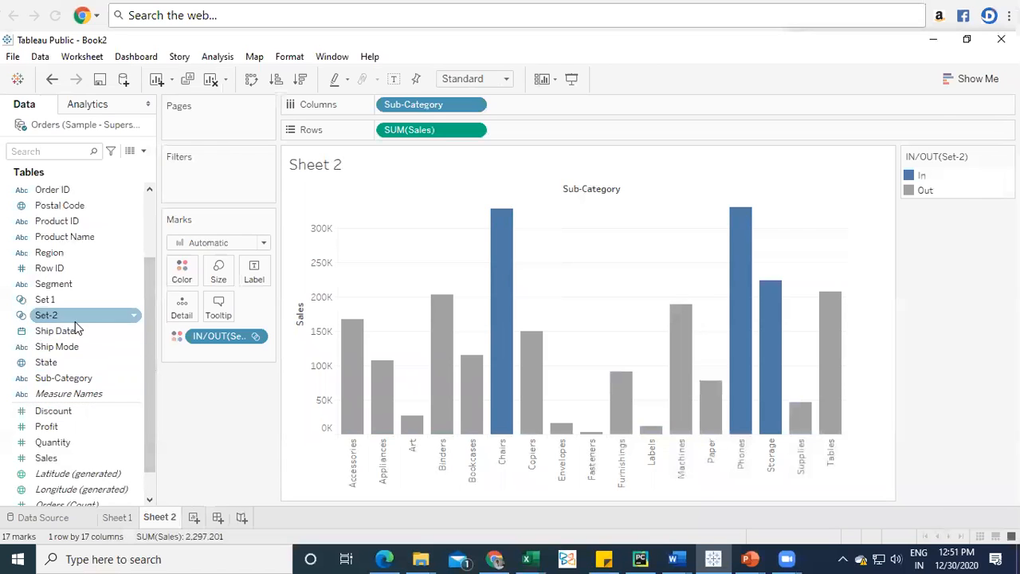
click(136, 381)
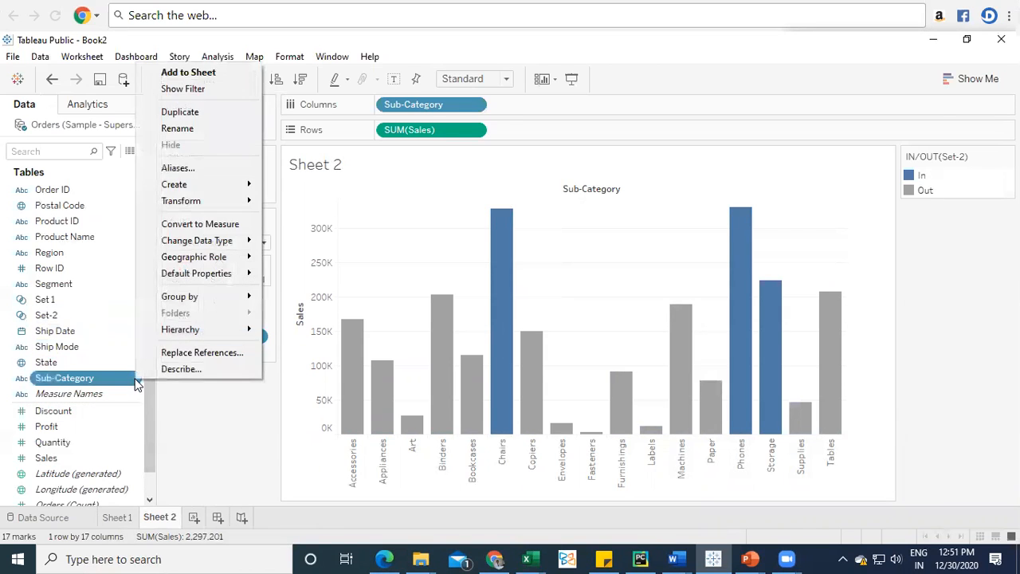
click(335, 460)
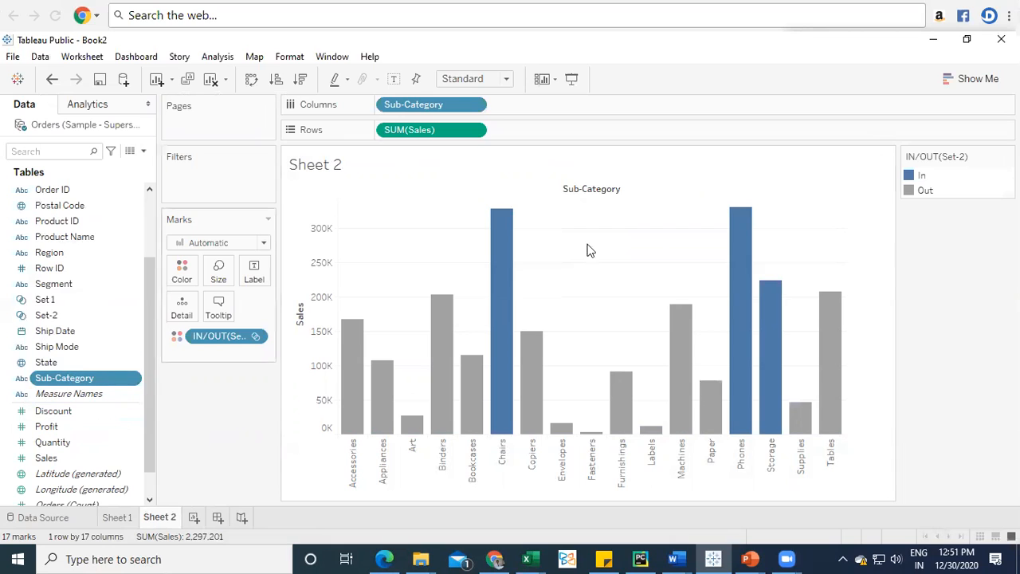
Start another set from the Sub-Category field and enable a by-field limit of the top 10 by sum of Sales.
click(134, 378)
mouse_move(202, 185)
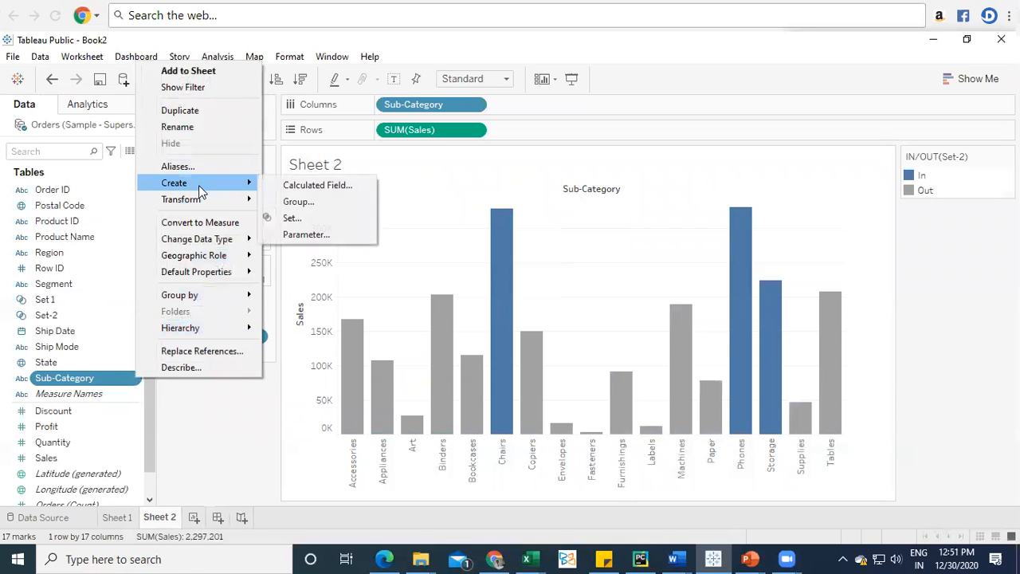
click(291, 219)
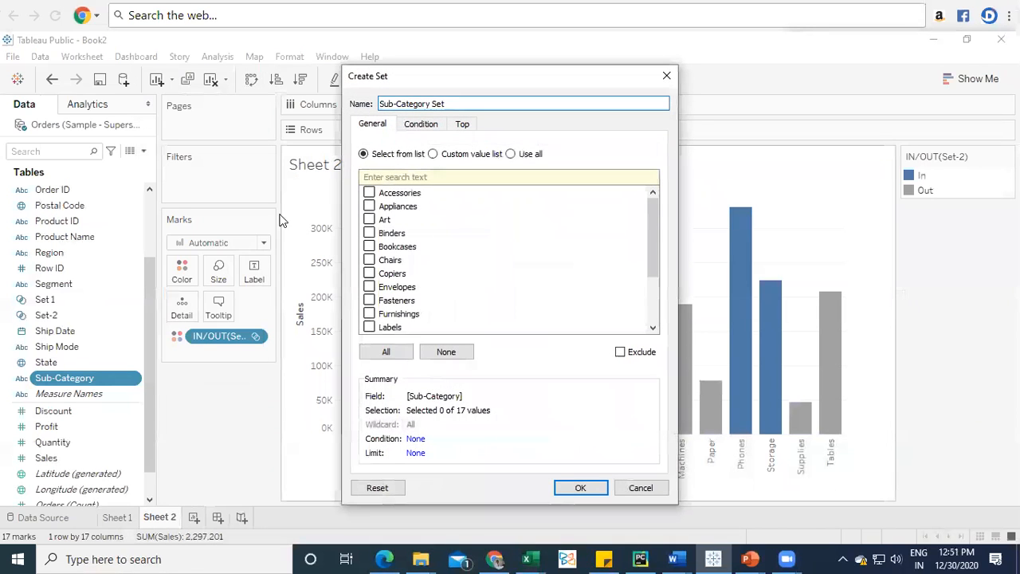
click(466, 124)
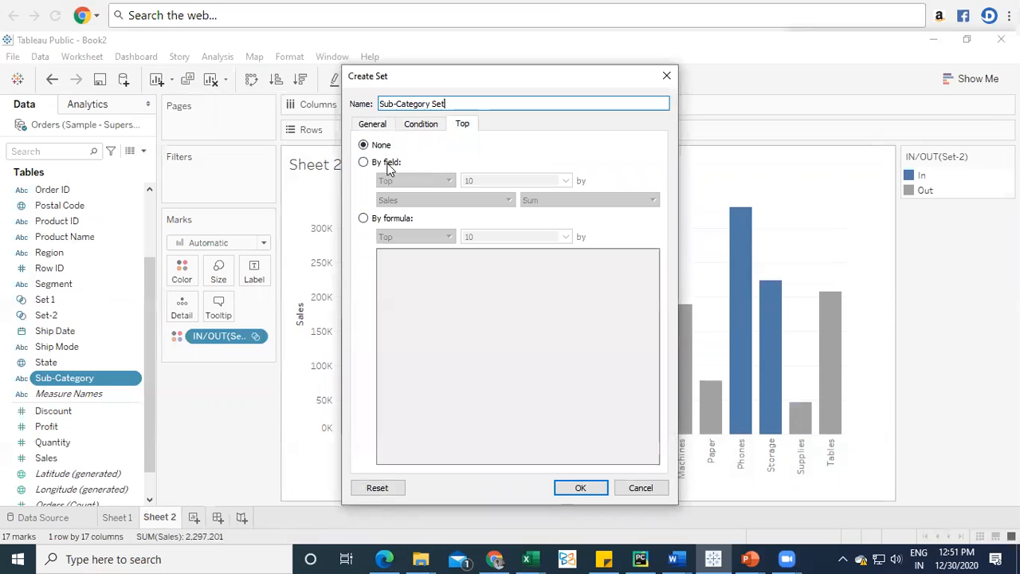
click(388, 164)
click(414, 180)
click(414, 181)
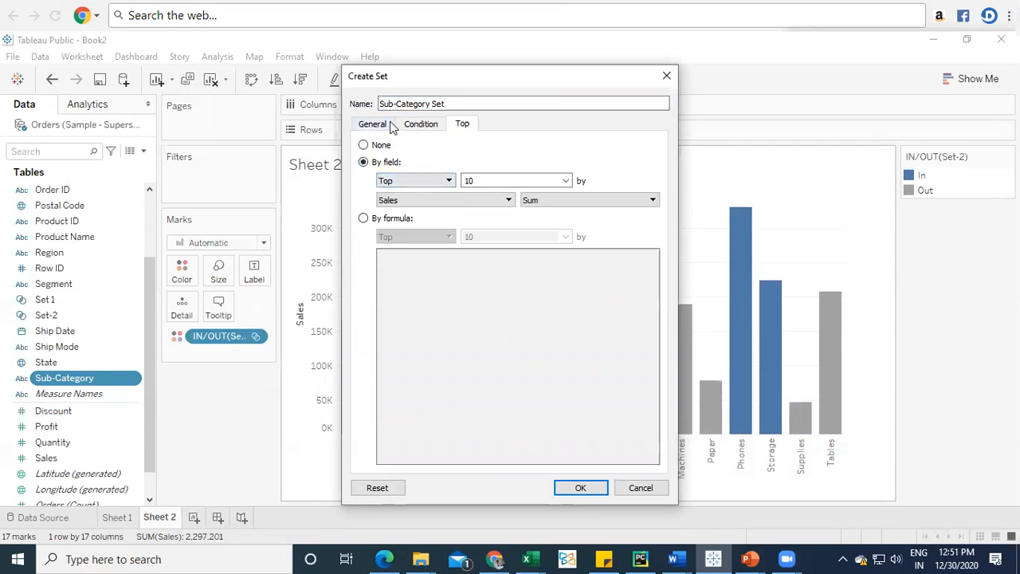
Add a by-field condition to the new set requiring the sum of Sales to be >= 200000.
click(417, 126)
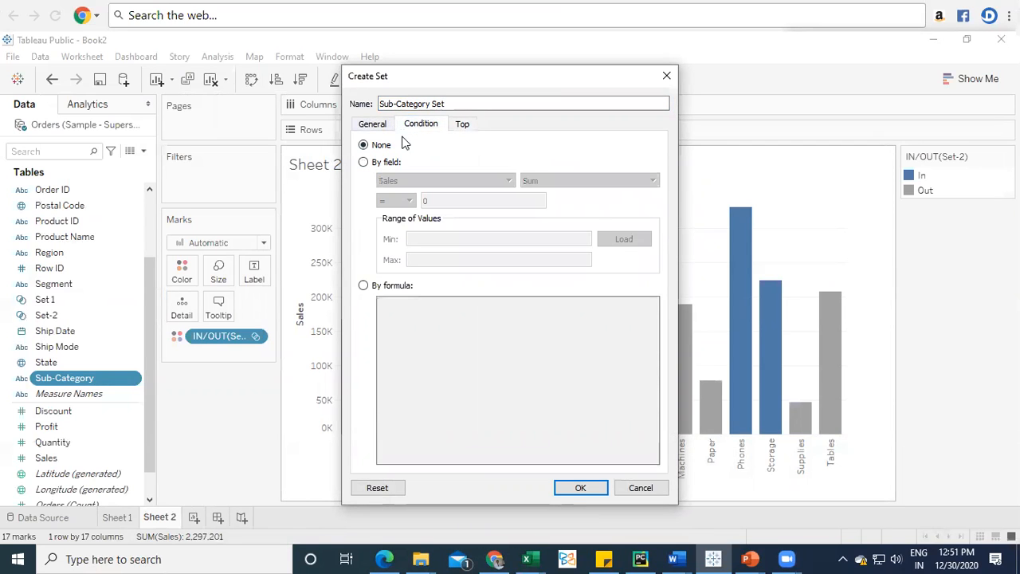
click(364, 161)
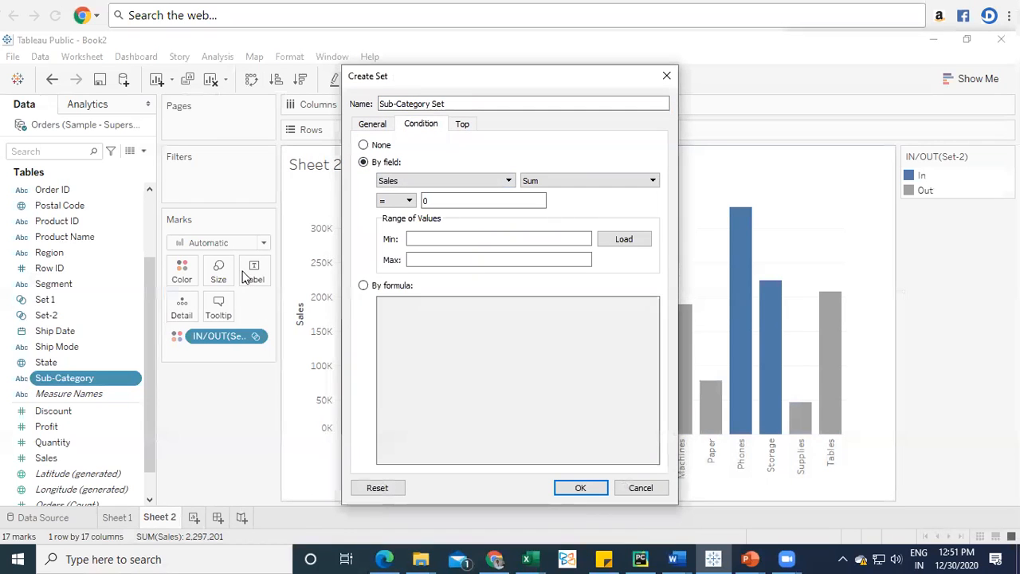
click(509, 182)
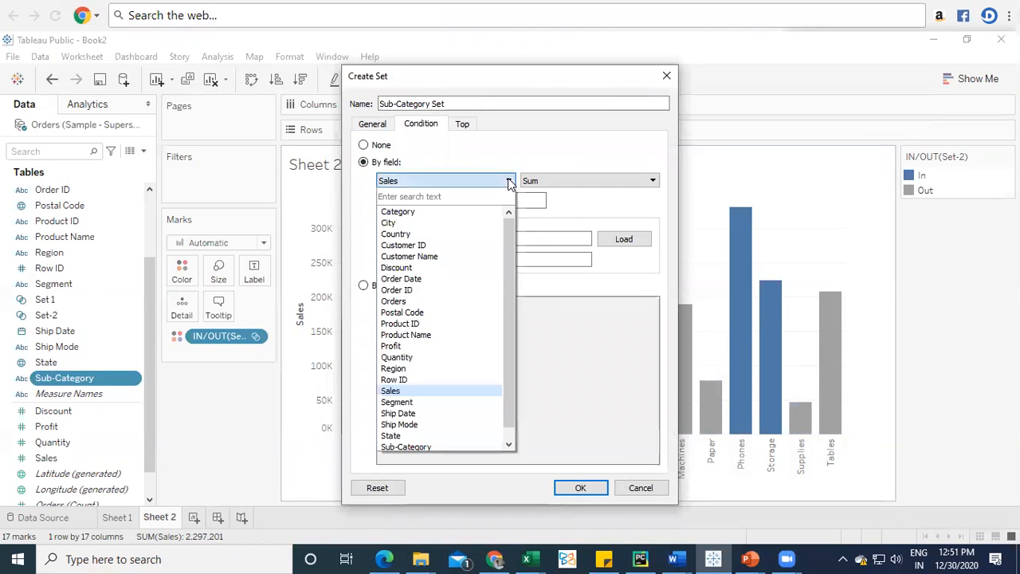
click(510, 181)
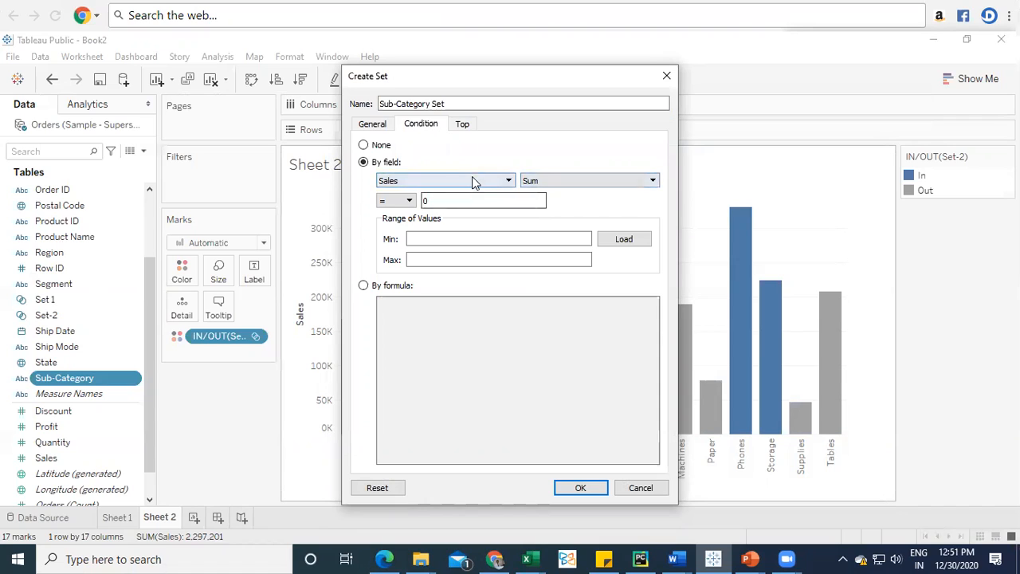
click(408, 201)
click(386, 264)
drag(448, 199, 364, 199)
text(200000)
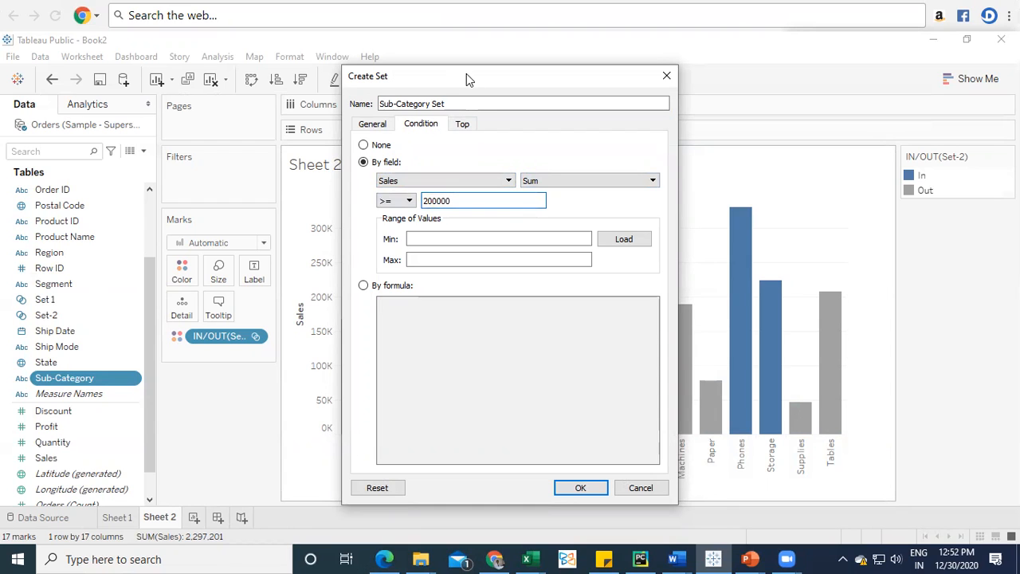
drag(466, 74, 637, 66)
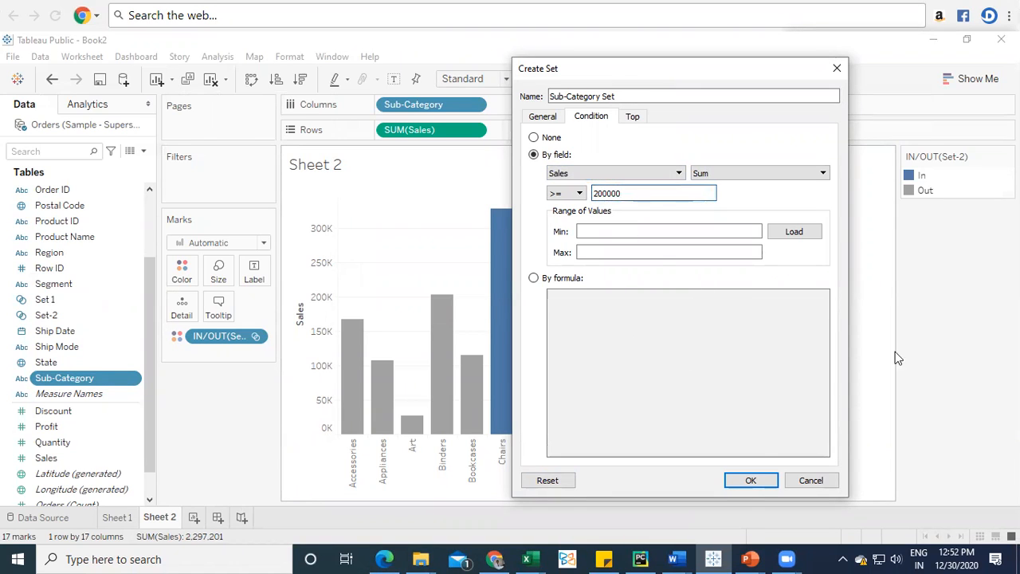
Name the new conditional Sub-Category set Set-3 and create it.
drag(636, 94, 326, 85)
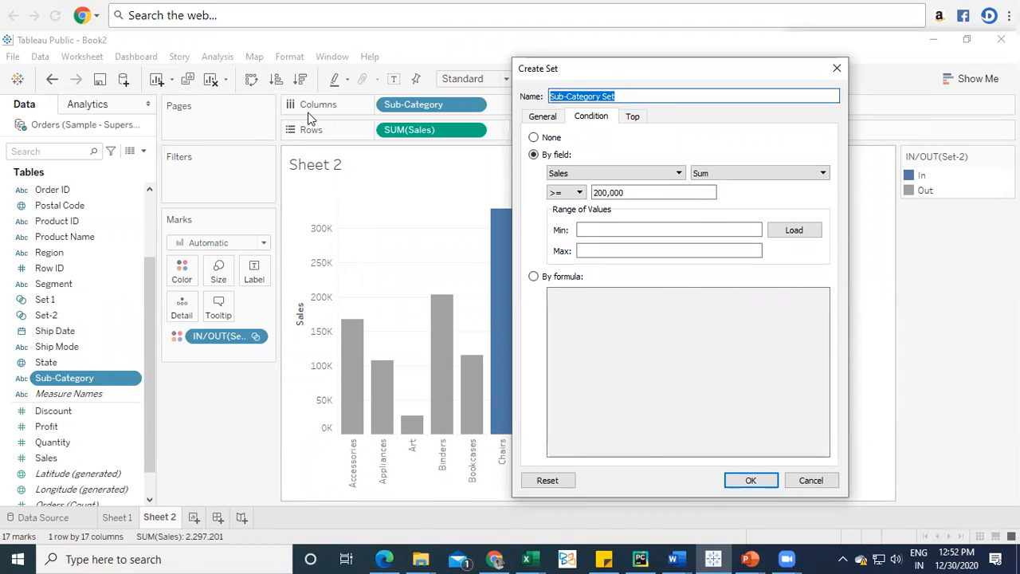
text(Set)
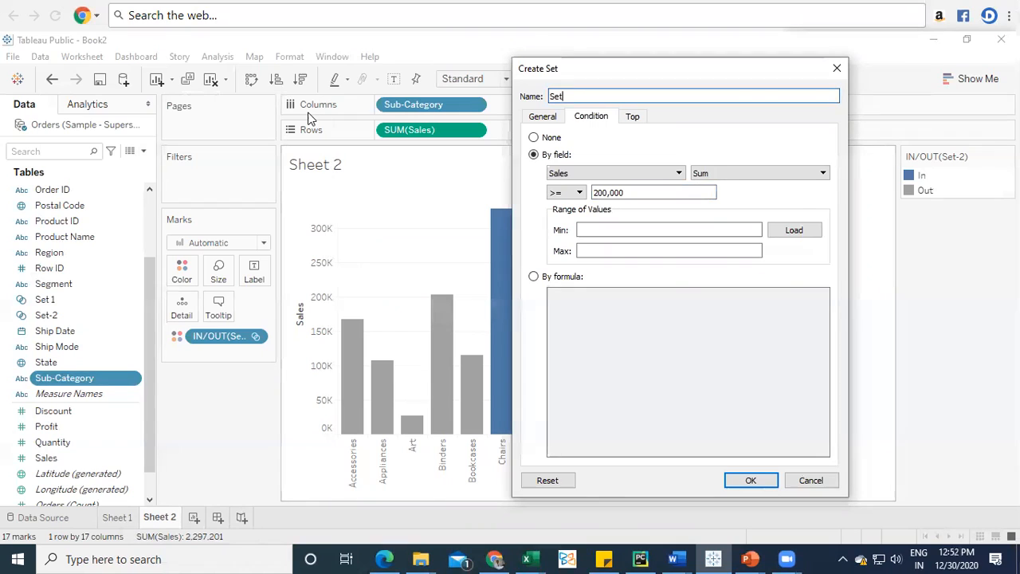
text(-3)
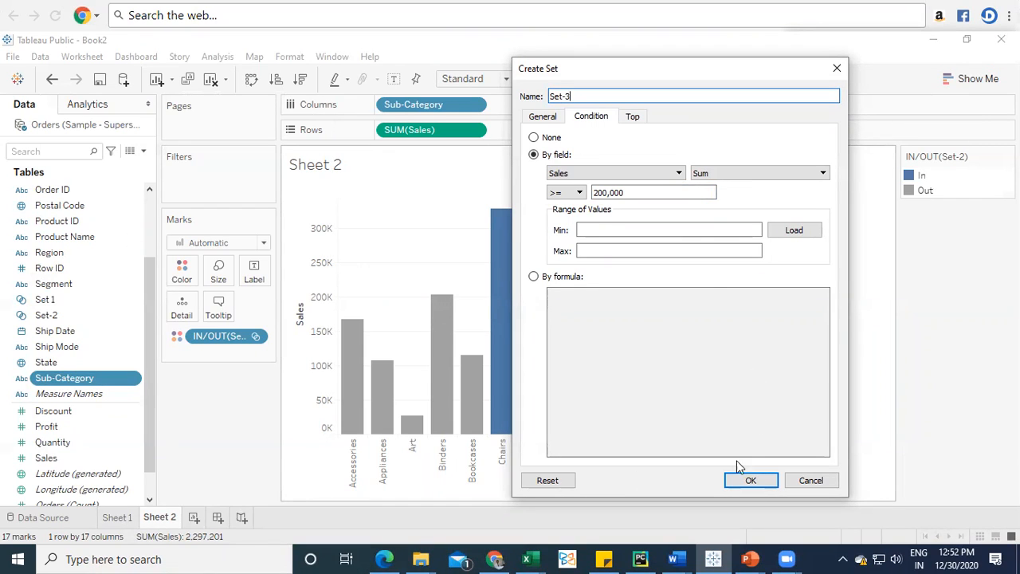
click(753, 480)
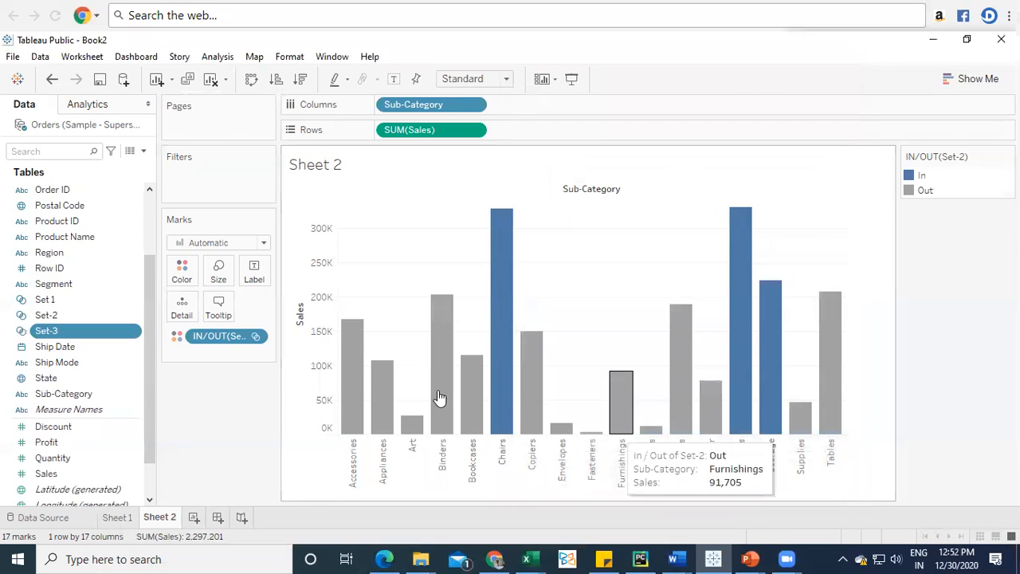
Color the Sales bars by Set-3 membership and check the Binders bar and other members against the 200K sales level.
drag(80, 333, 182, 270)
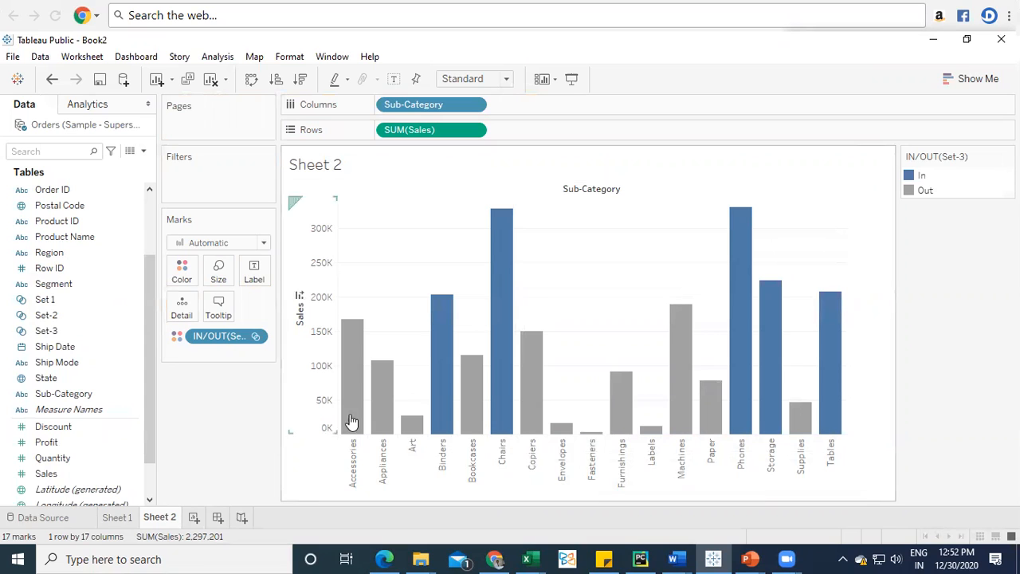
mouse_move(429, 314)
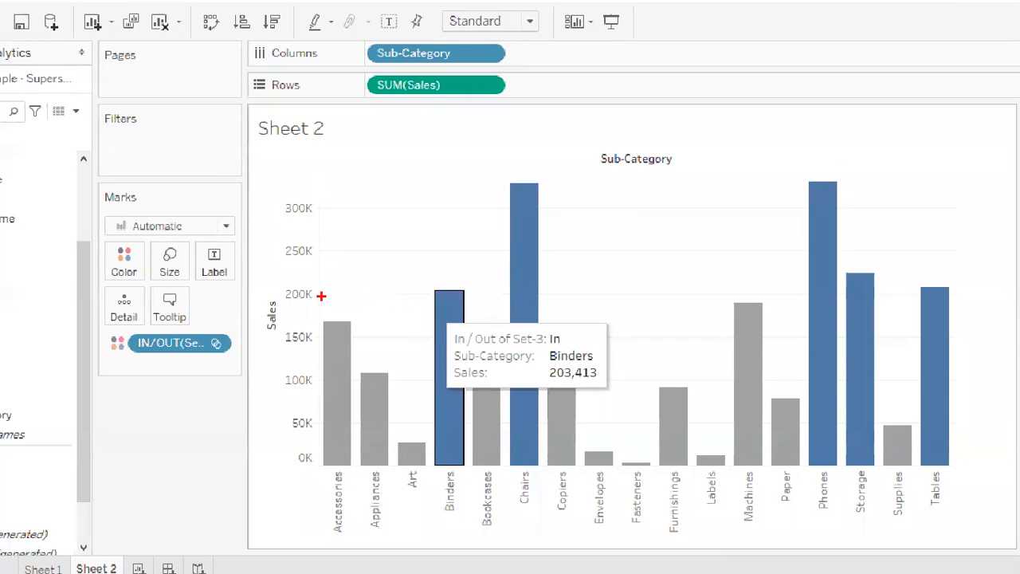
drag(321, 295, 994, 294)
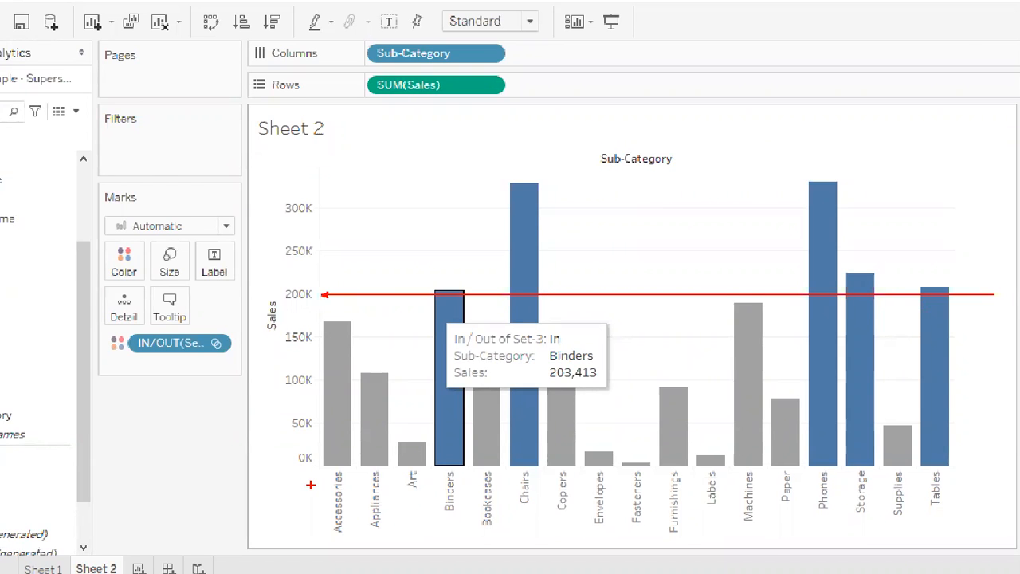
key(Escape)
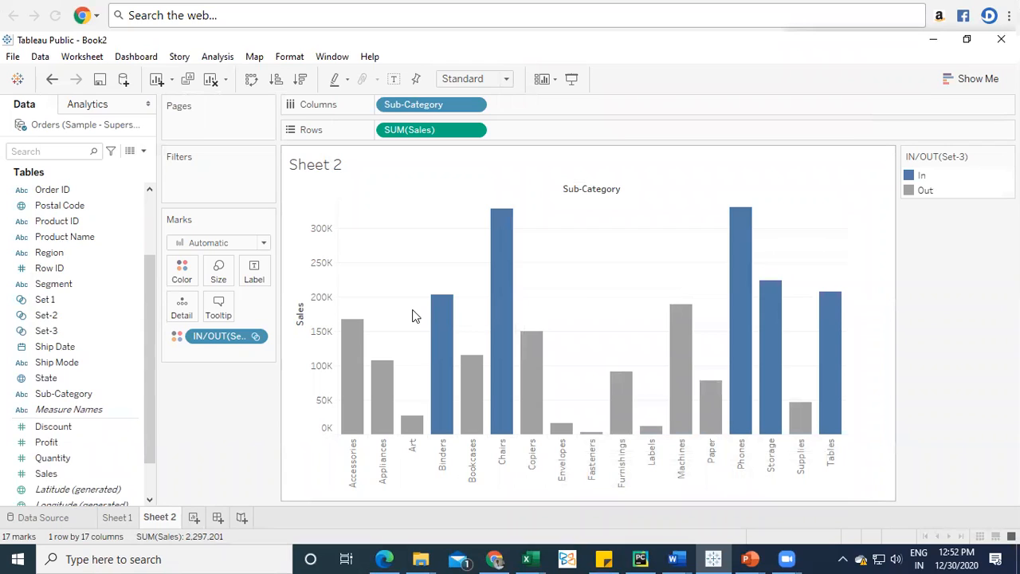